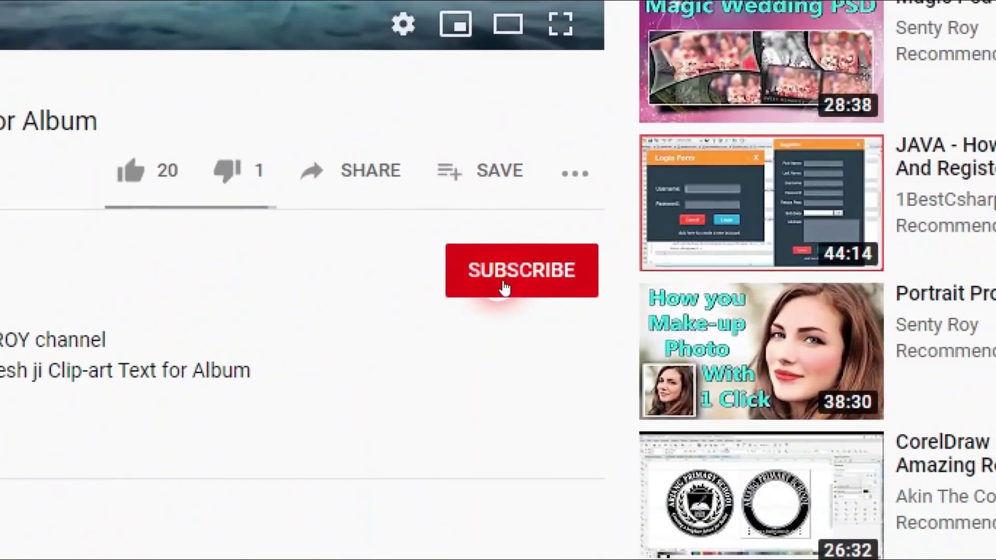
Subscribe to the video's channel and set its notifications to All.
left_click(504, 288)
left_click(580, 277)
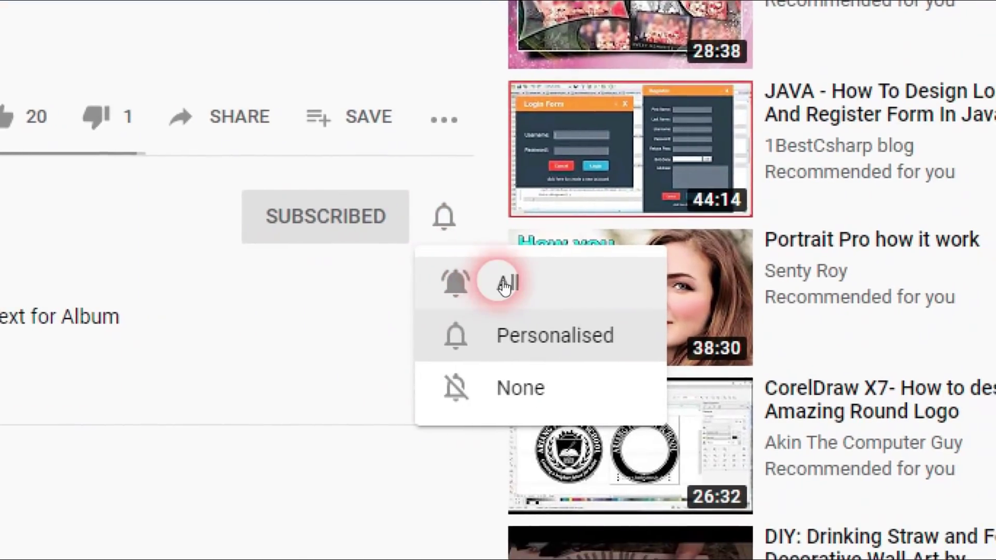
left_click(504, 288)
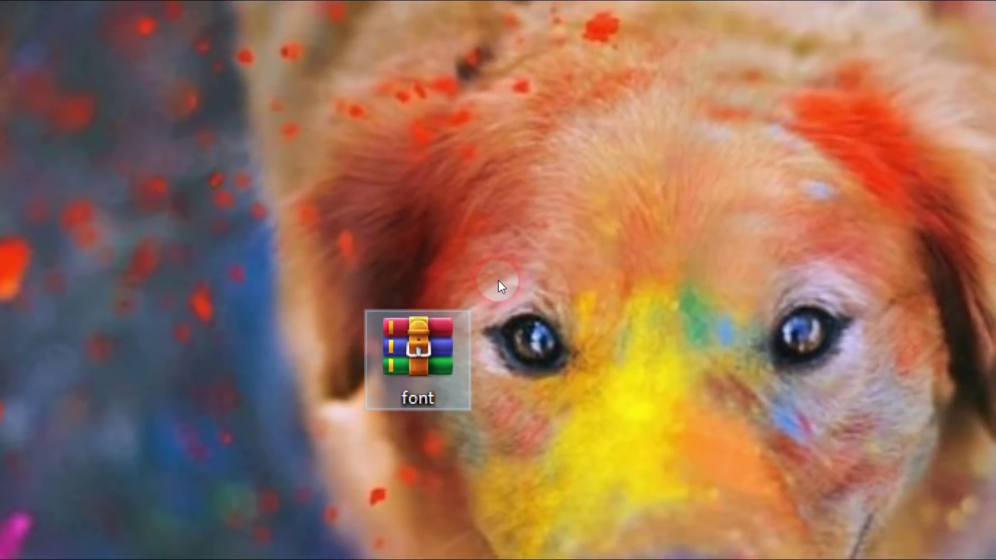
Check the size of the font archive on the desktop in its properties, then close them.
right_click(428, 319)
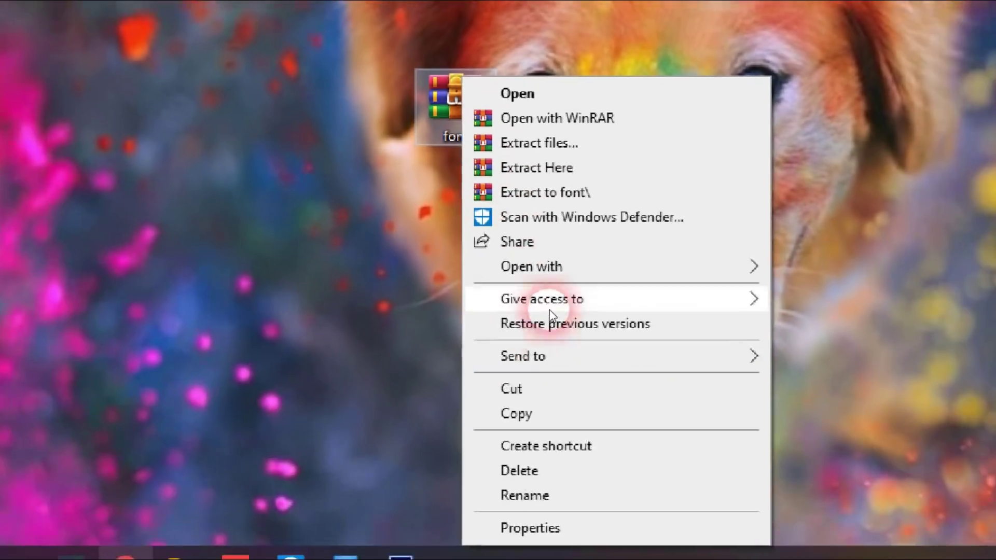
left_click(529, 527)
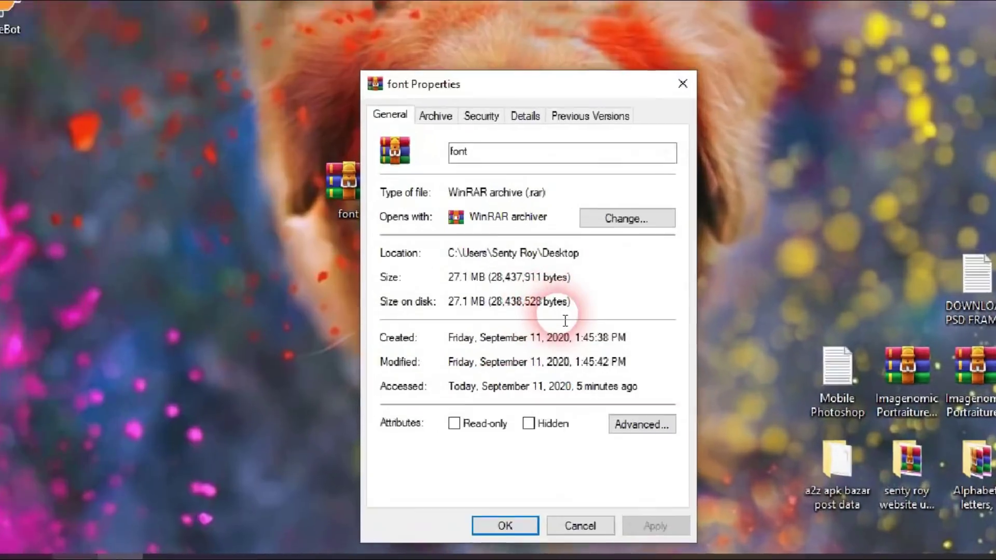
left_click_drag(491, 277, 441, 279)
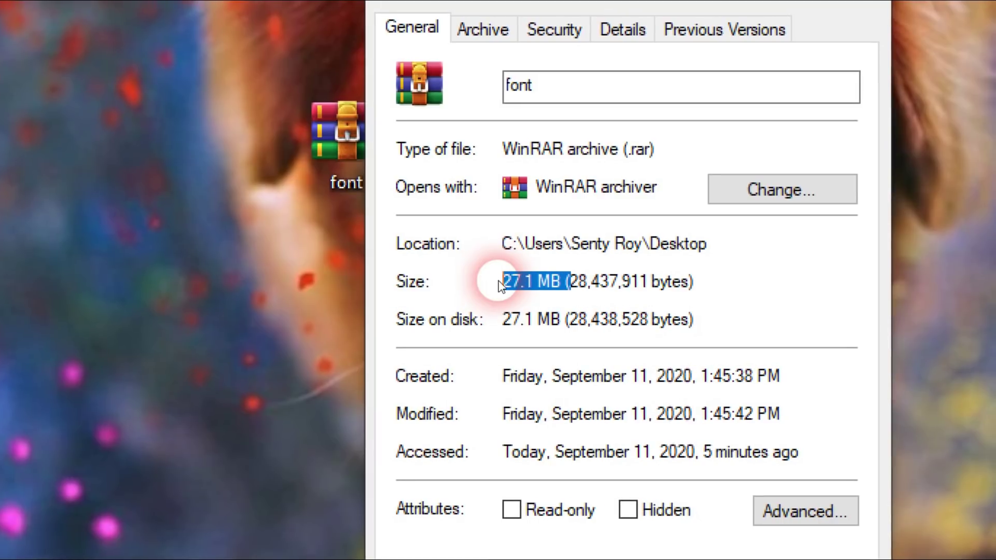
left_click(516, 281)
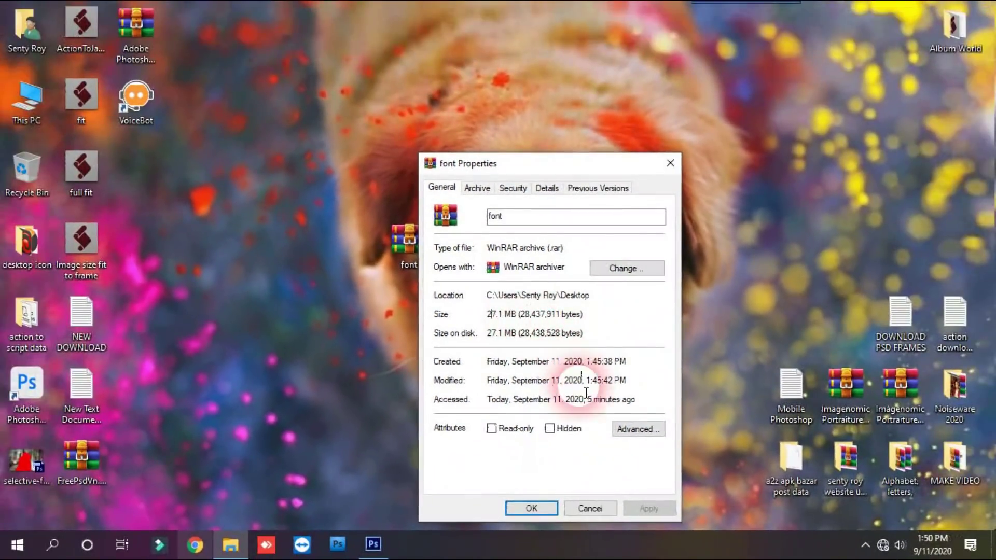
left_click(596, 502)
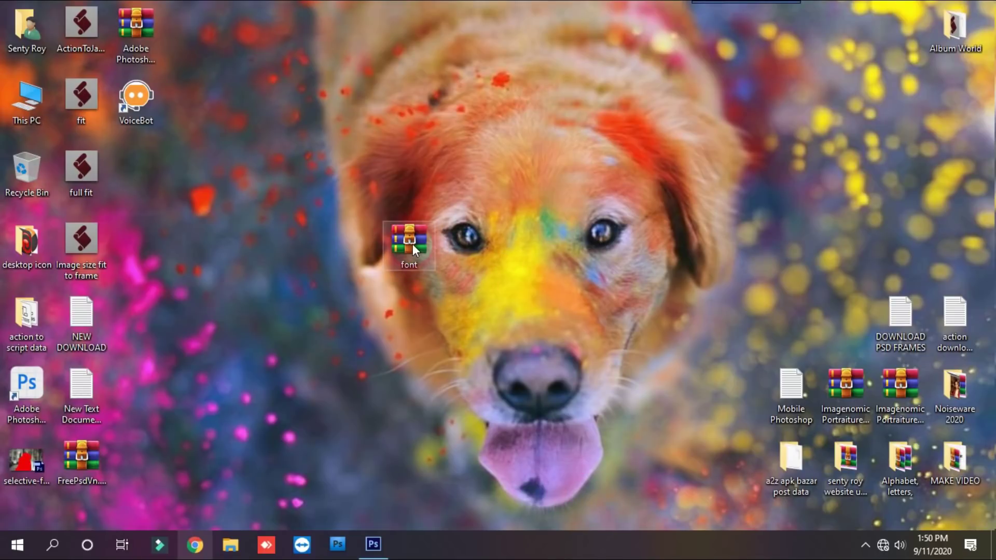
Open the font archive in WinRAR and extract its contents to a font folder on the desktop.
left_click_drag(384, 232, 384, 233)
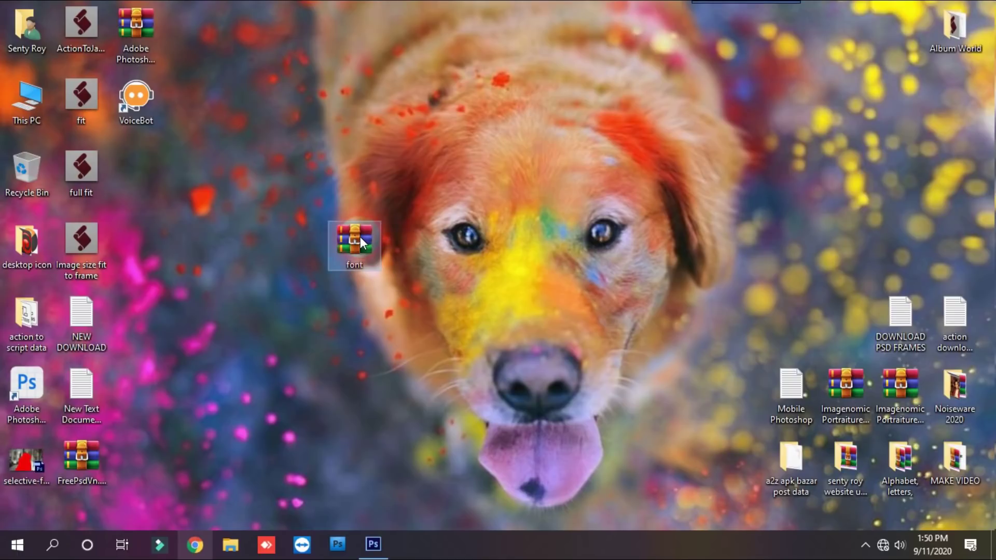
double_click(360, 237)
mouse_move(458, 136)
left_mouse_down()
mouse_move(428, 242)
mouse_move(485, 111)
mouse_move(473, 142)
left_mouse_up()
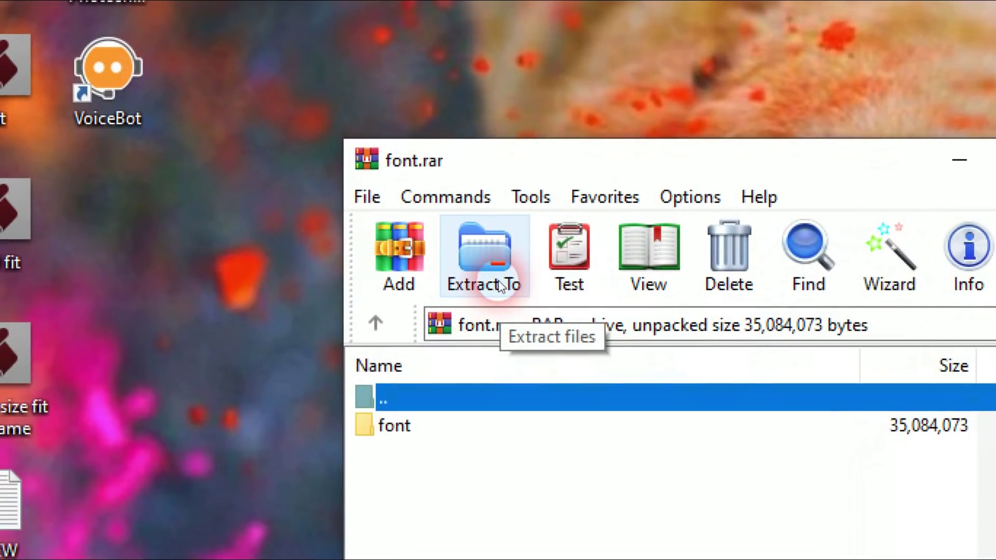
left_click(467, 306)
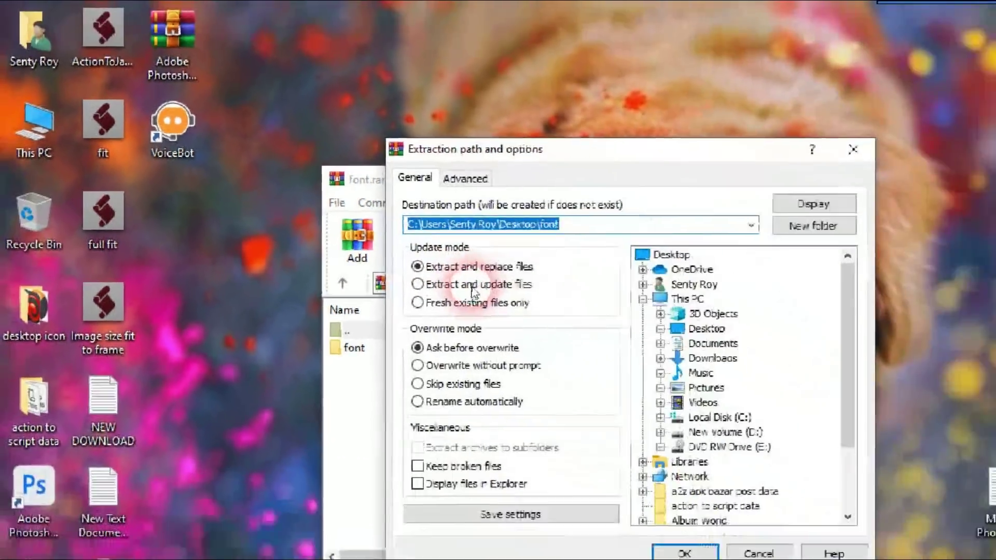
left_click_drag(845, 152, 797, 90)
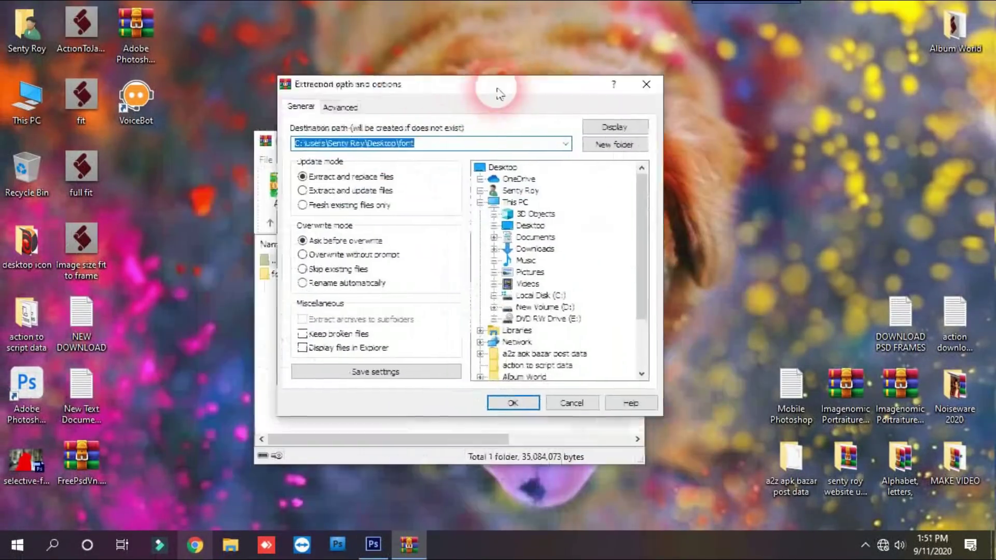
left_click_drag(498, 93, 474, 138)
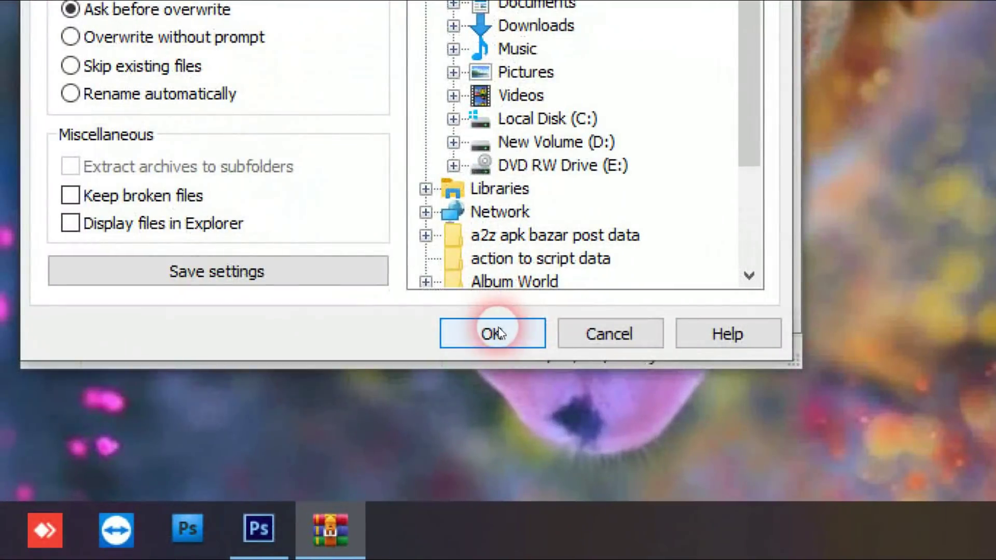
left_click(490, 332)
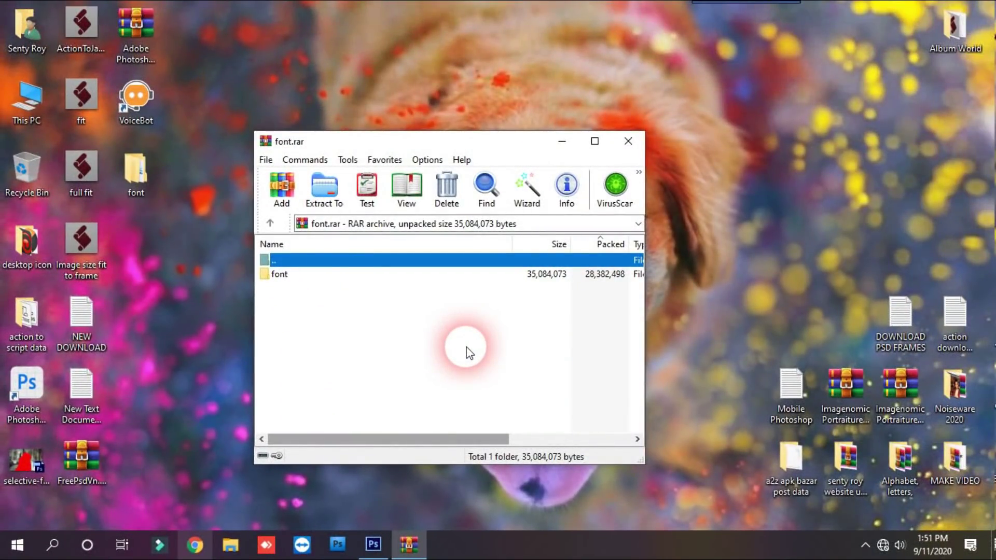
Close the font.rar window and place the extracted font folder beside the font archive on the desktop.
left_click(137, 167)
mouse_move(249, 294)
left_mouse_down()
mouse_move(270, 408)
mouse_move(240, 283)
mouse_move(251, 288)
left_mouse_up()
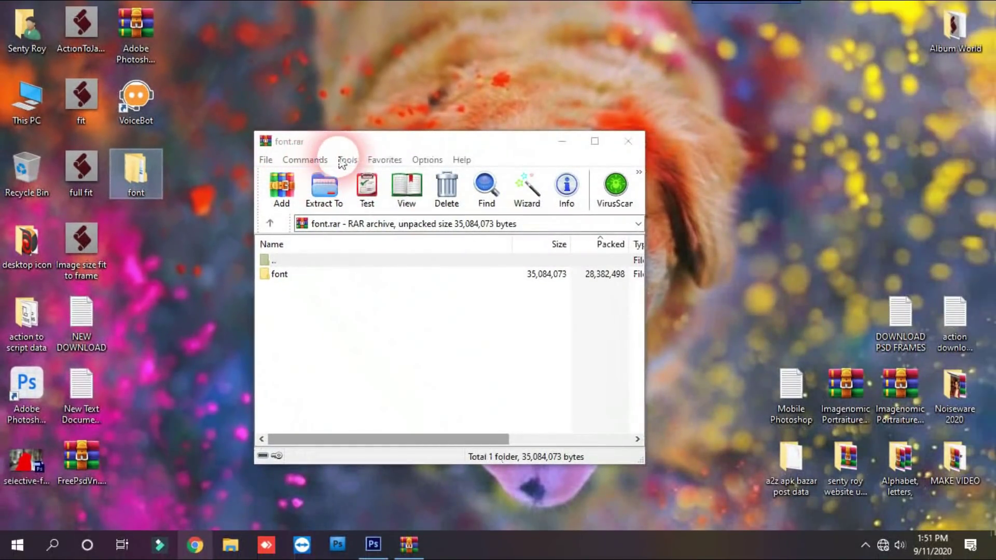
mouse_move(459, 142)
left_mouse_down()
mouse_move(529, 160)
mouse_move(458, 148)
left_mouse_up()
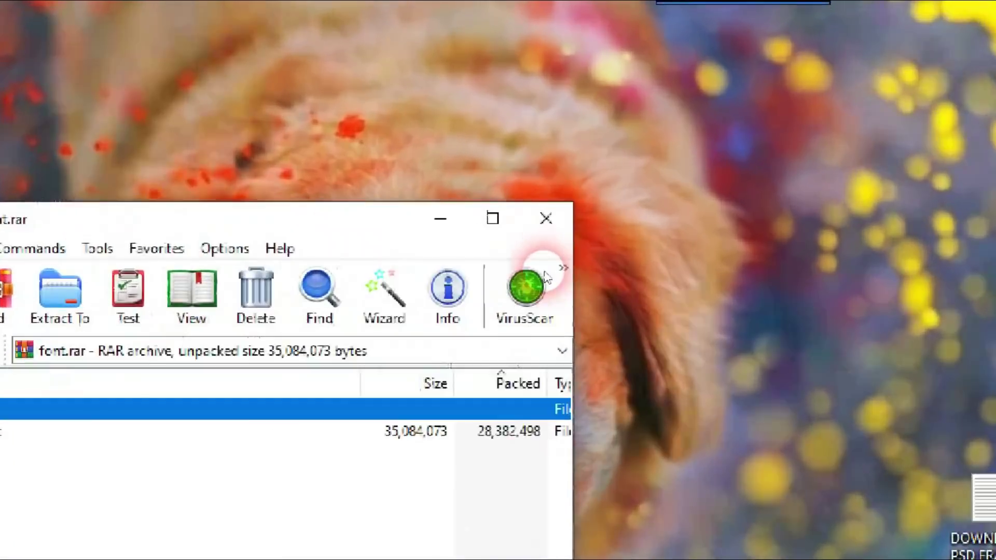
left_click(619, 143)
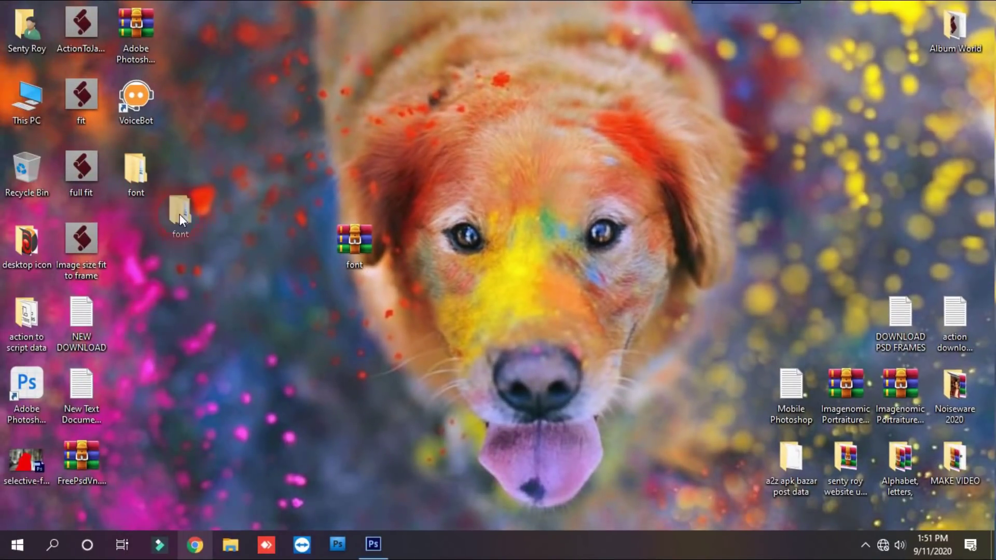
left_click(300, 242)
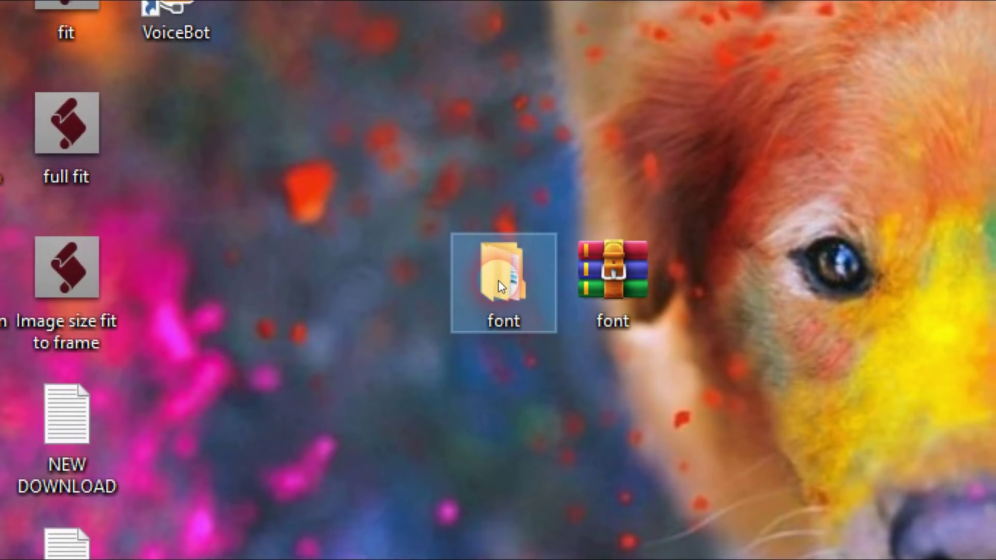
Open the extracted font folder and its inner font folder, and display the contents as extra large icons.
double_click(498, 280)
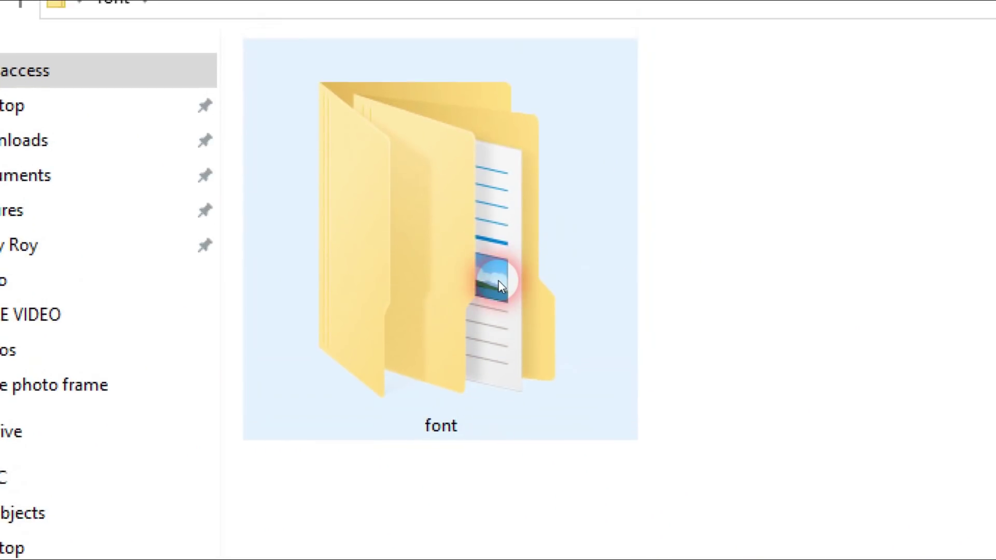
double_click(499, 282)
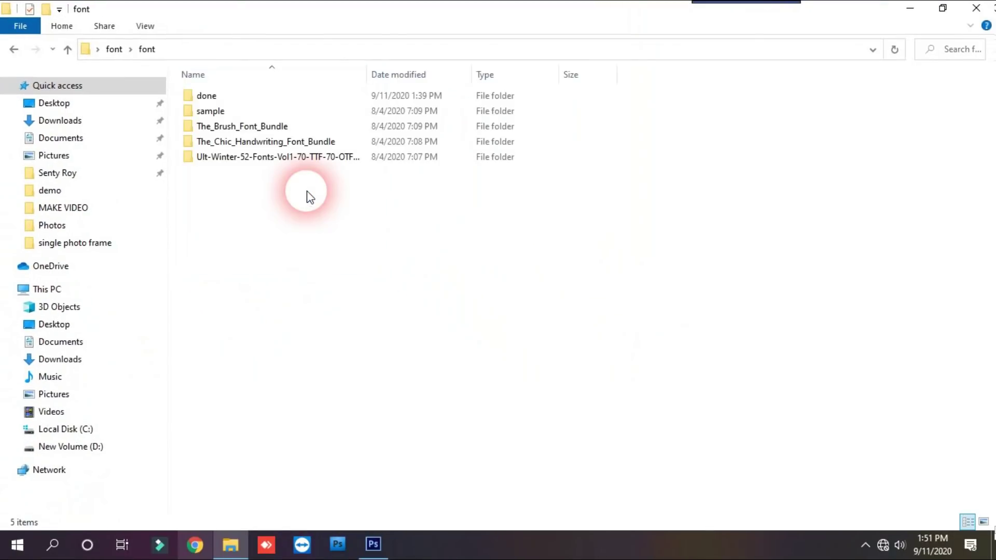
right_click(300, 199)
mouse_move(328, 208)
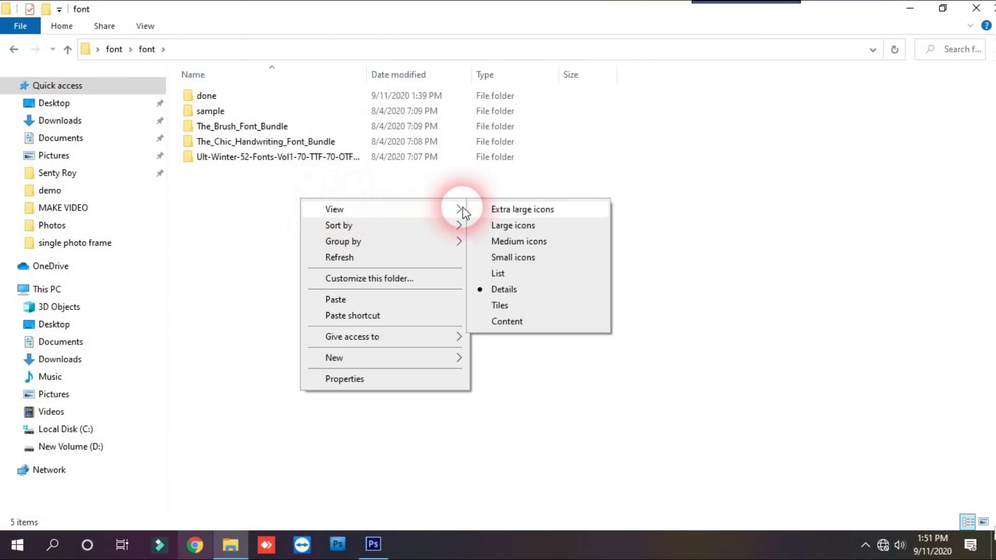
left_click(522, 209)
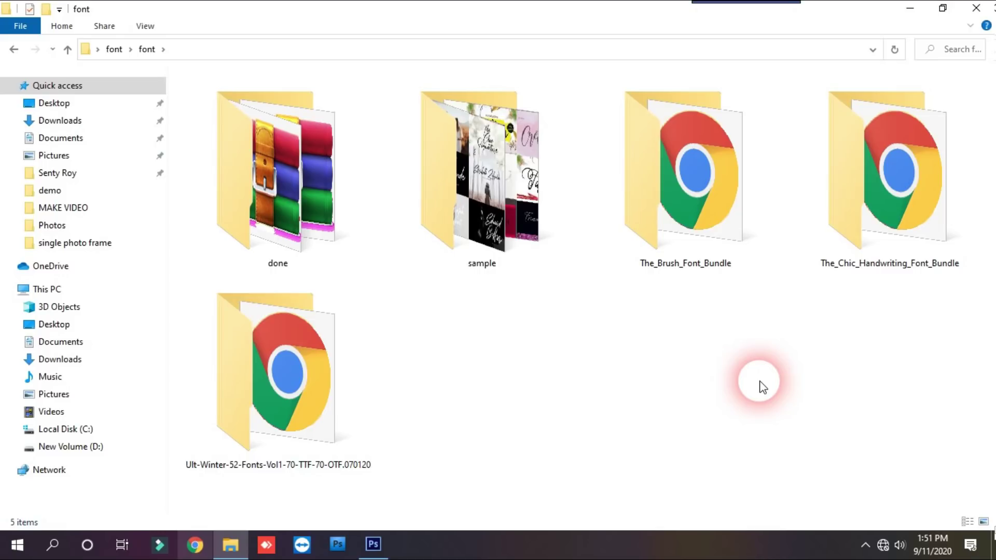
Open the done folder and display its archives as extra large icons.
left_click(297, 247)
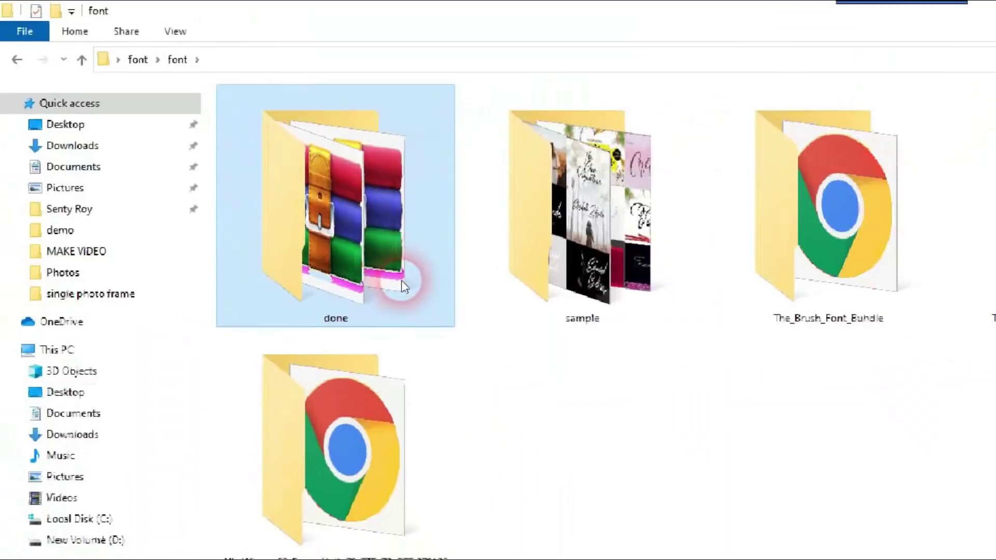
double_click(297, 244)
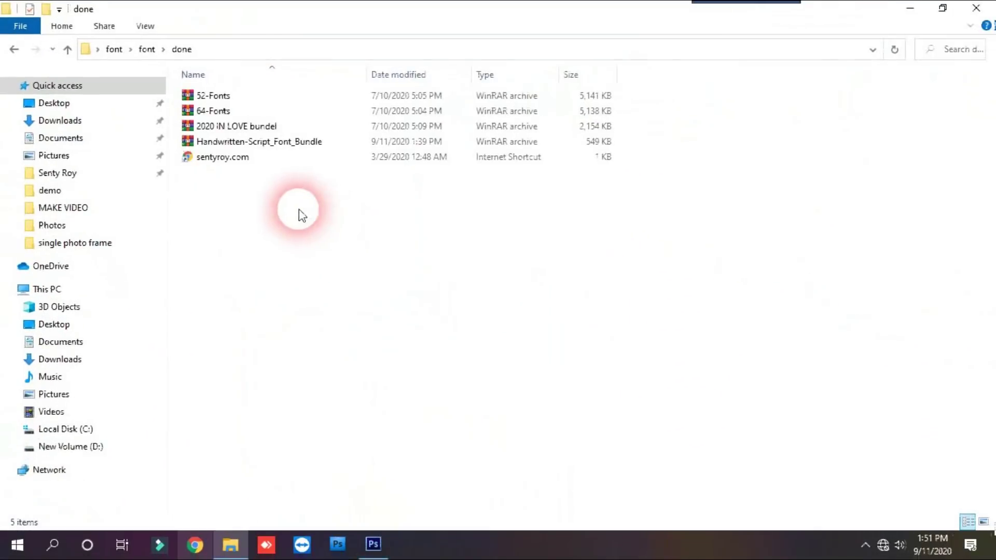
right_click(267, 237)
left_click(469, 246)
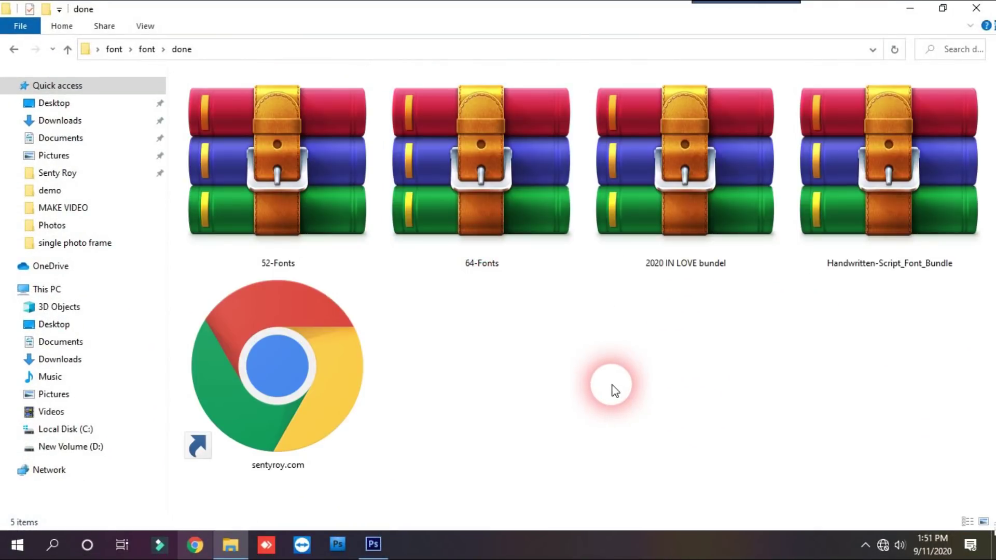
Open the 52-Fonts archive, extract its 52-Fonts folder into the done folder, and close WinRAR.
left_click(281, 377)
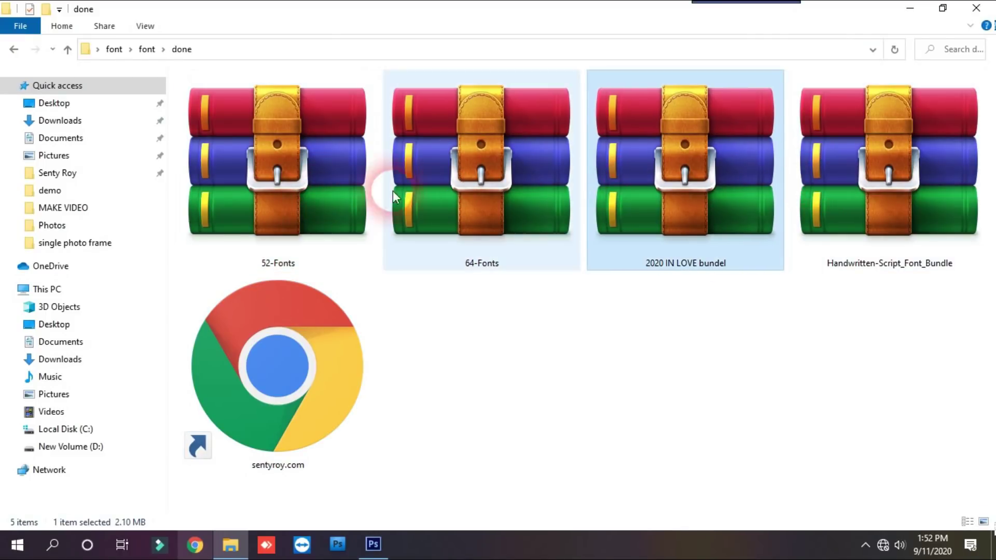
double_click(295, 190)
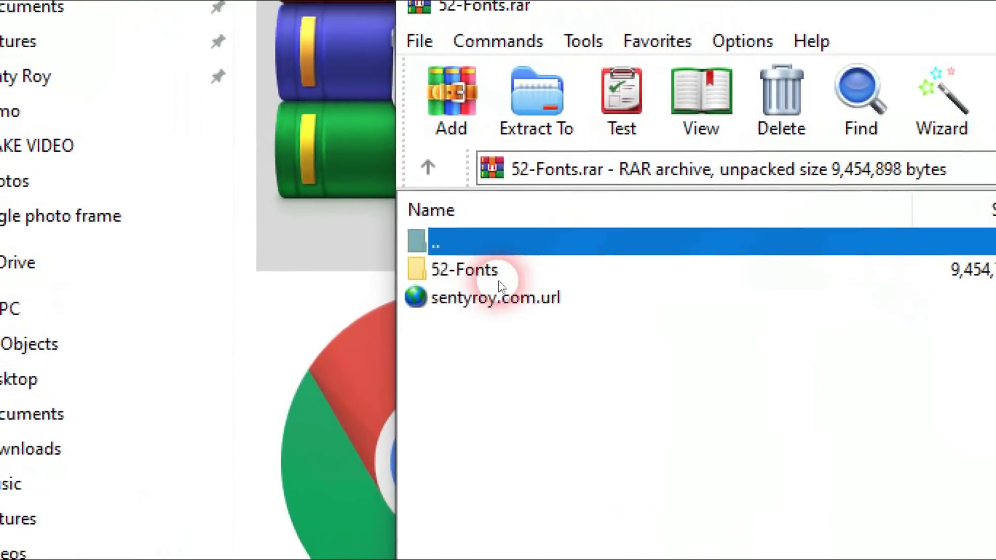
left_click(382, 338)
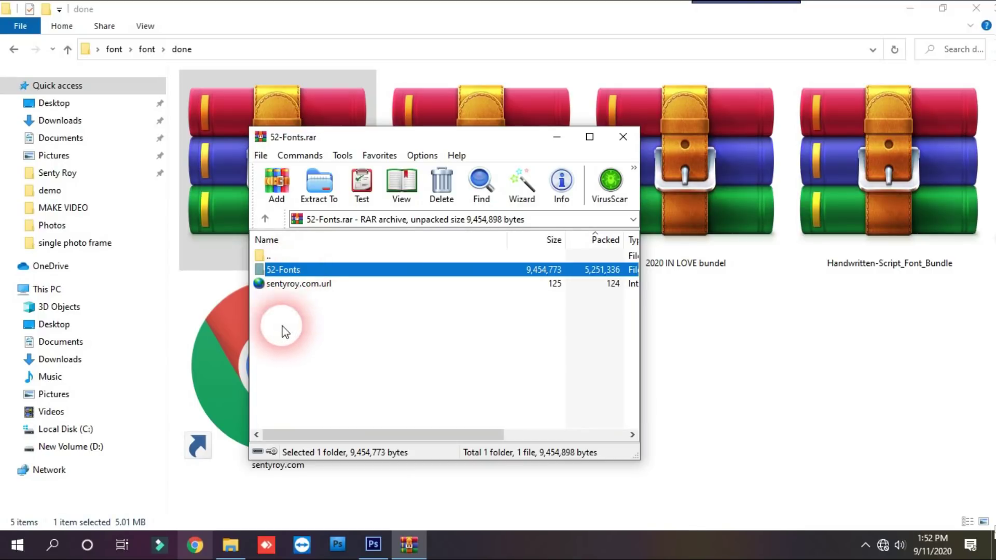
left_click_drag(378, 145, 569, 164)
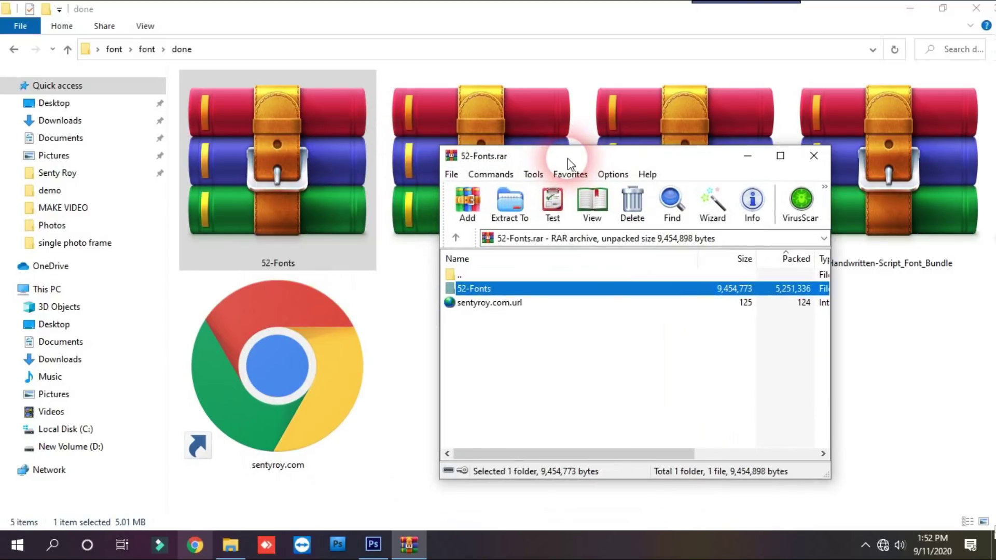
left_click(510, 204)
left_click(540, 496)
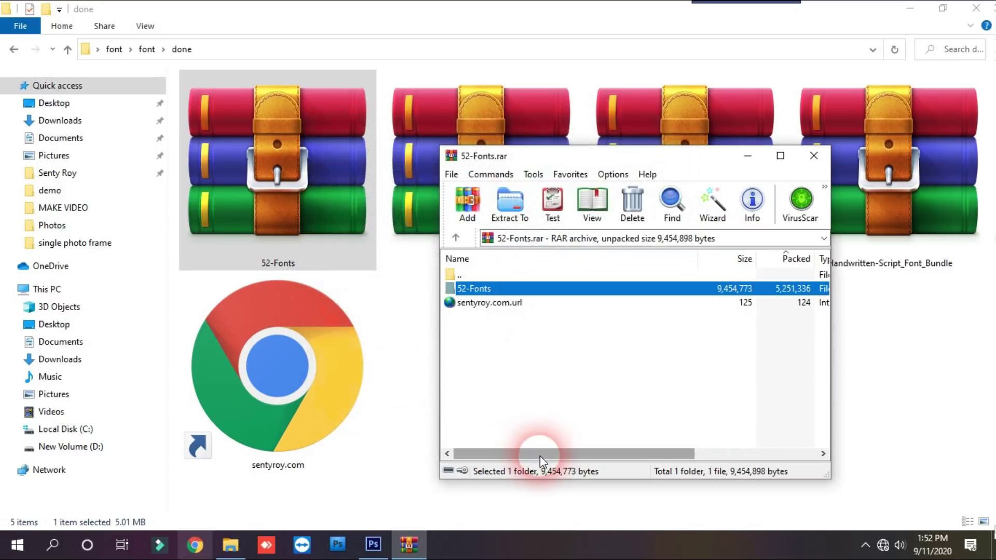
left_click(812, 156)
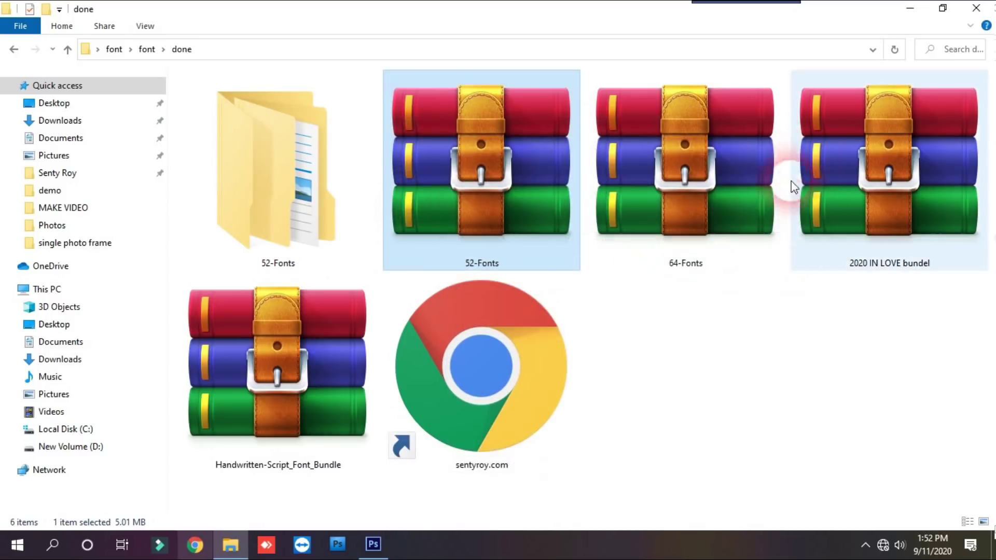
Open the extracted 52-Fonts folder and its inner 52-Fonts folder, and display the contents as extra large icons.
double_click(279, 213)
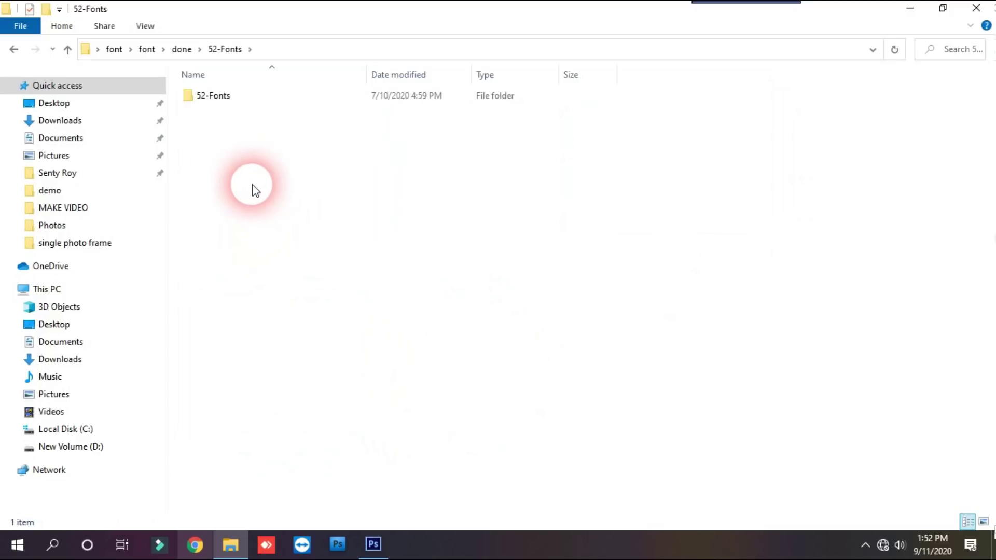
double_click(223, 98)
right_click(352, 233)
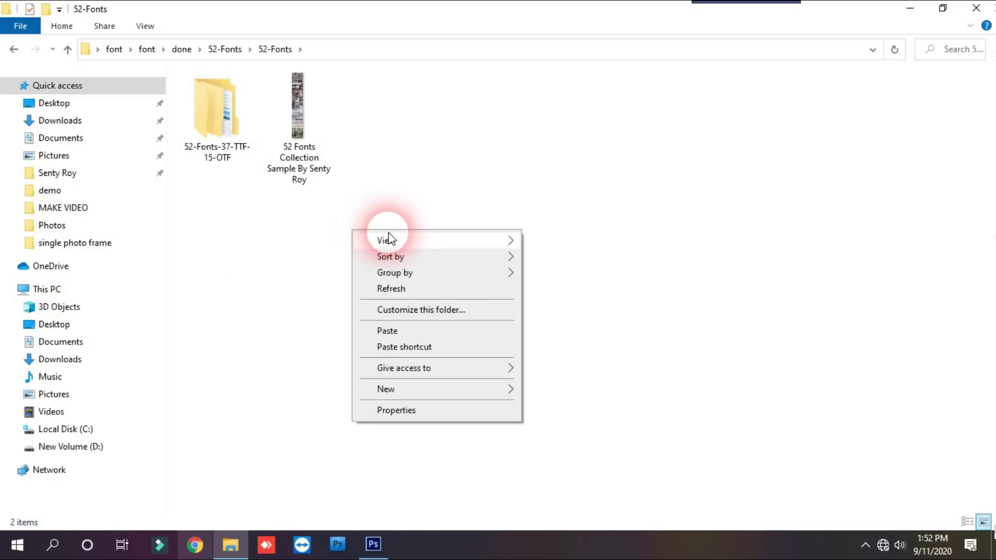
mouse_move(493, 238)
left_click(596, 240)
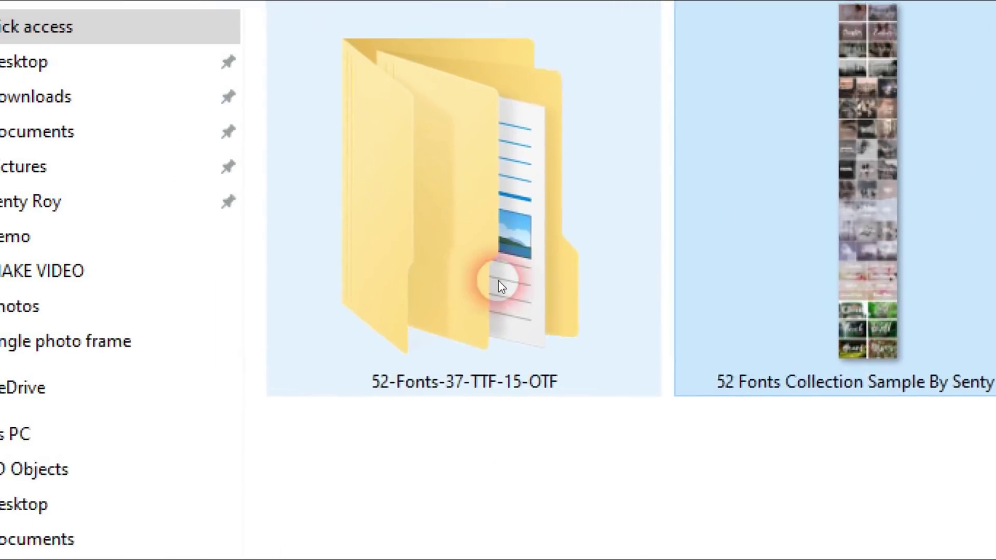
Open the 52-Fonts-37-TTF-15-OTF folder and display its font pack folders as extra large icons.
left_click(37, 365)
double_click(500, 287)
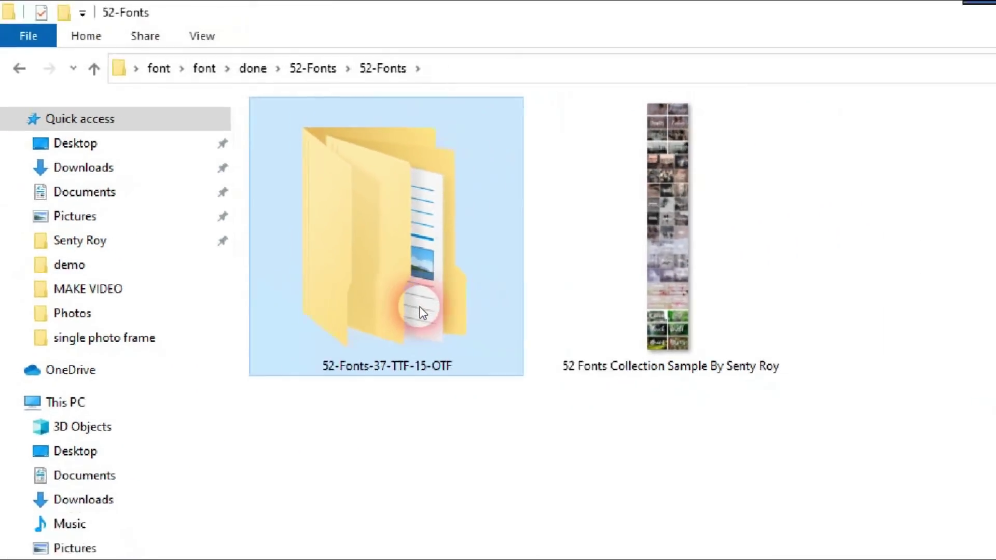
right_click(291, 266)
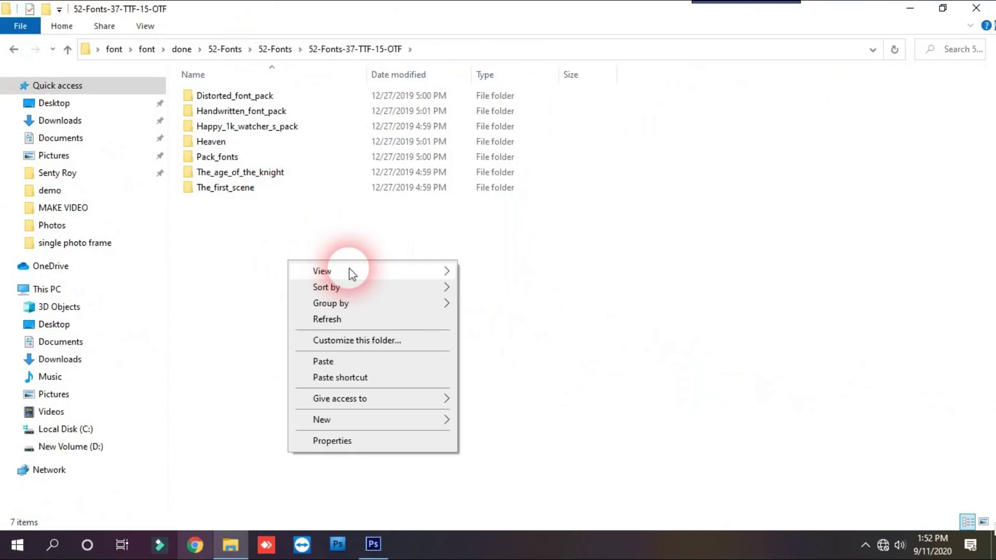
mouse_move(349, 270)
left_click(493, 270)
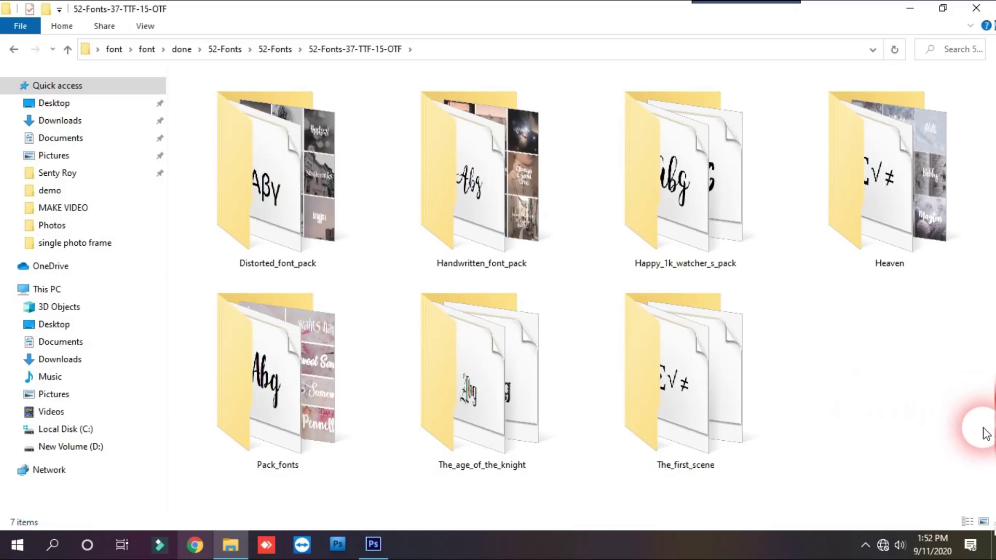
left_click_drag(978, 422, 196, 136)
left_click(890, 334)
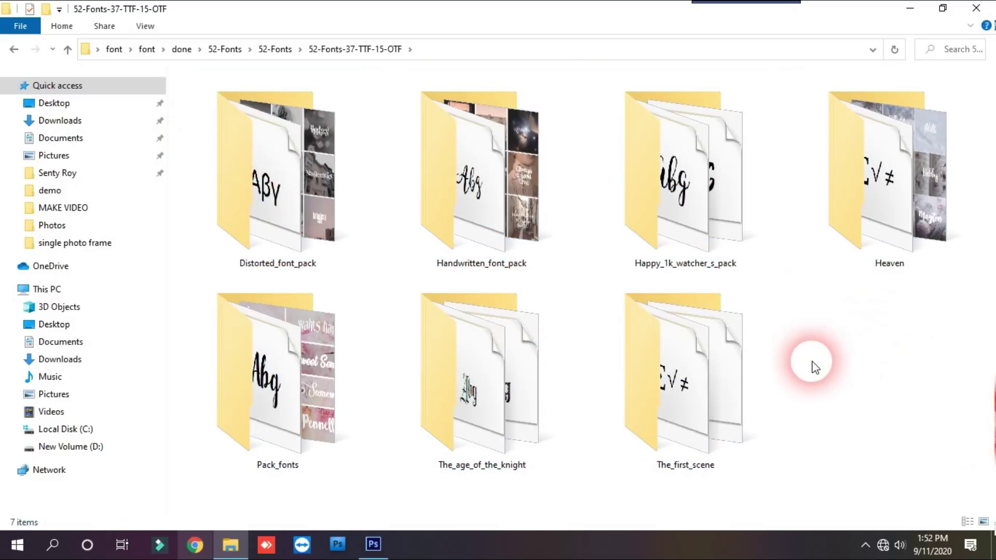
Open the Distorted_font_pack folder and display its files as extra large icons.
double_click(285, 196)
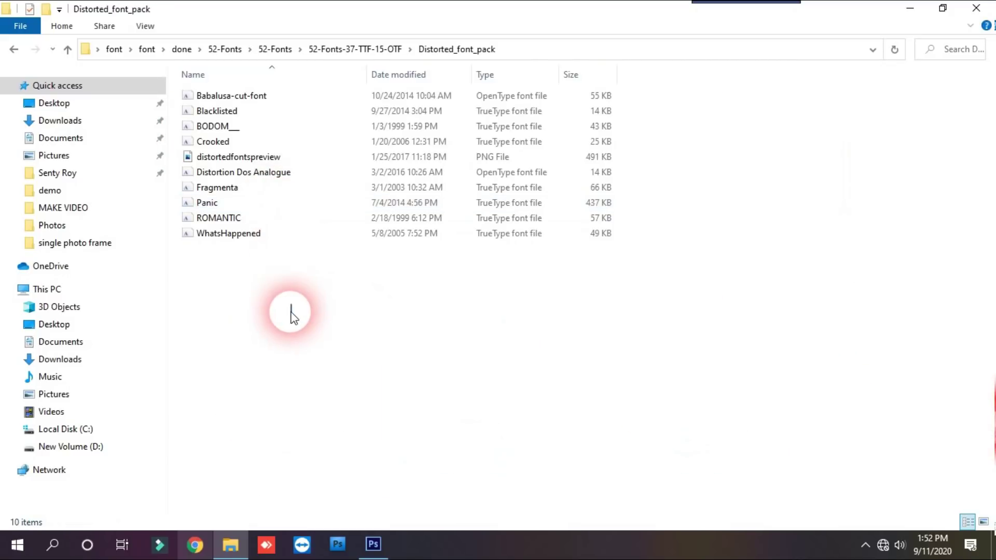
right_click(290, 296)
mouse_move(405, 322)
left_click(544, 325)
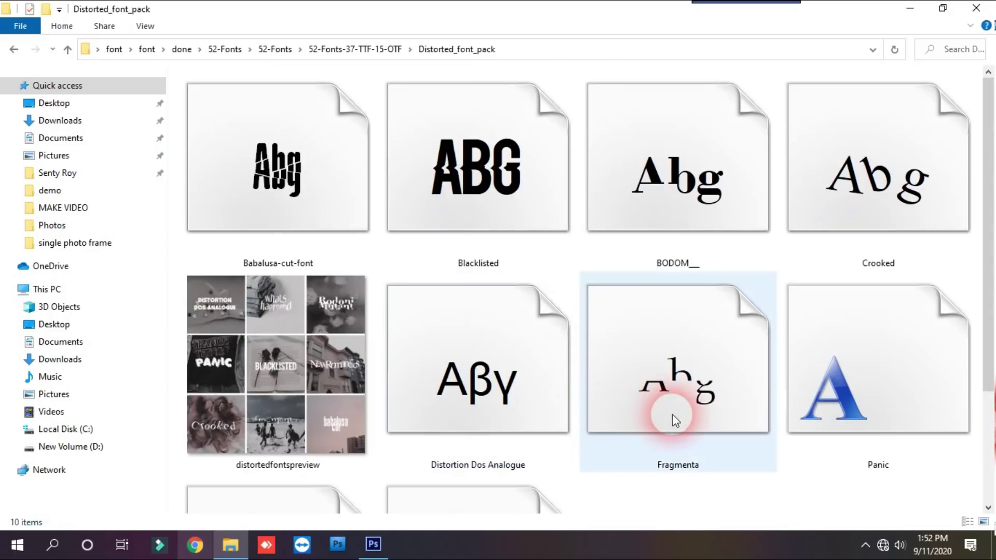
Install all font files in Distorted_font_pack for all users, leaving the distortedfontspreview image out of the selection.
left_click_drag(988, 289, 987, 211)
left_click(316, 194)
left_click(558, 214, "ctrl")
left_click(669, 171, "ctrl")
left_click(850, 181, "ctrl")
left_click(750, 349, "ctrl")
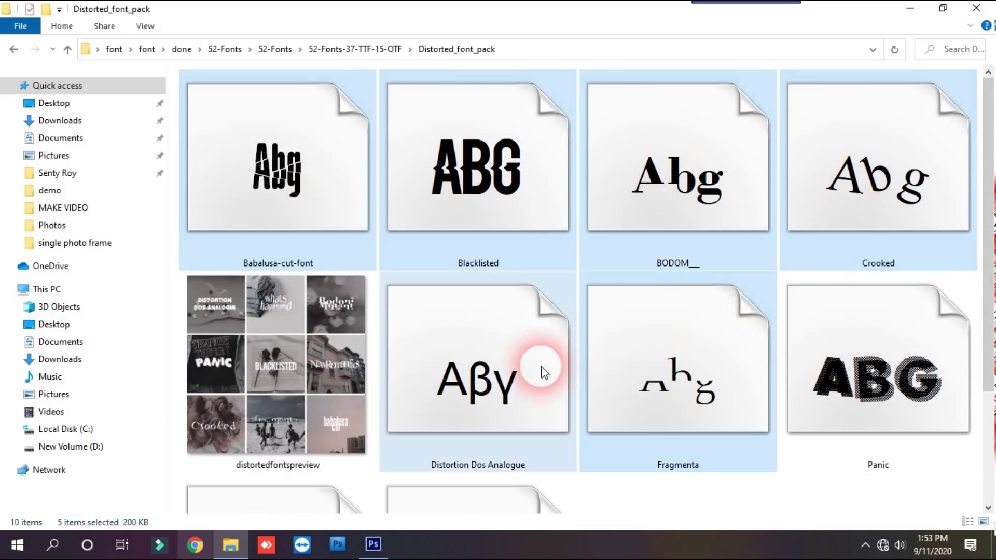
left_click(540, 371, "ctrl")
left_click(871, 378, "ctrl")
left_click_drag(987, 207, 987, 316)
left_click(540, 384, "ctrl")
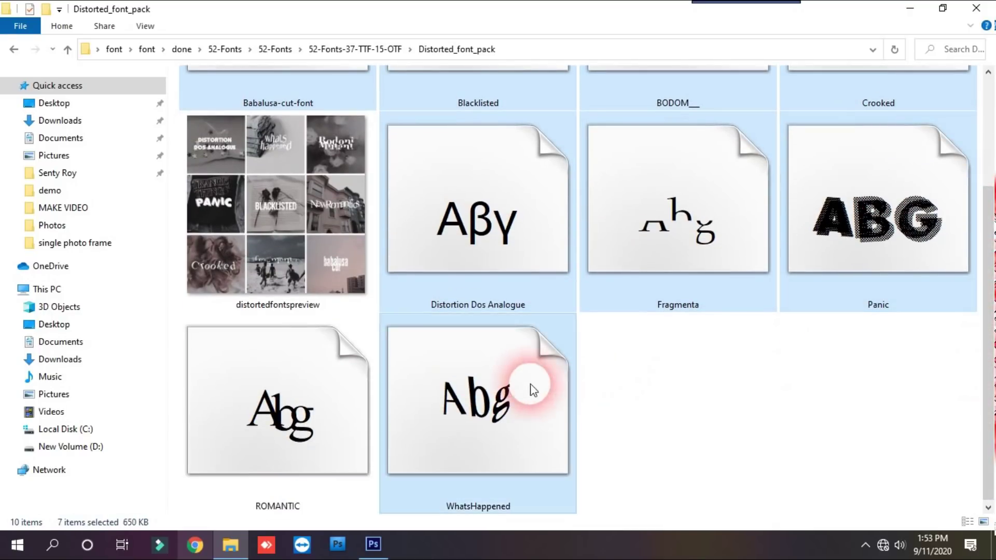
left_click(305, 408, "ctrl")
left_click_drag(988, 399, 978, 167)
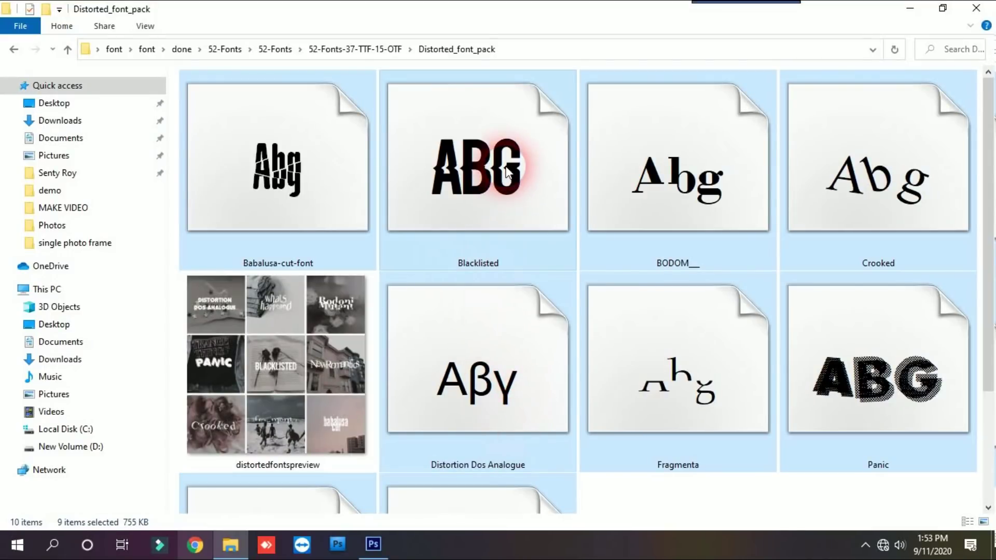
right_click(507, 171)
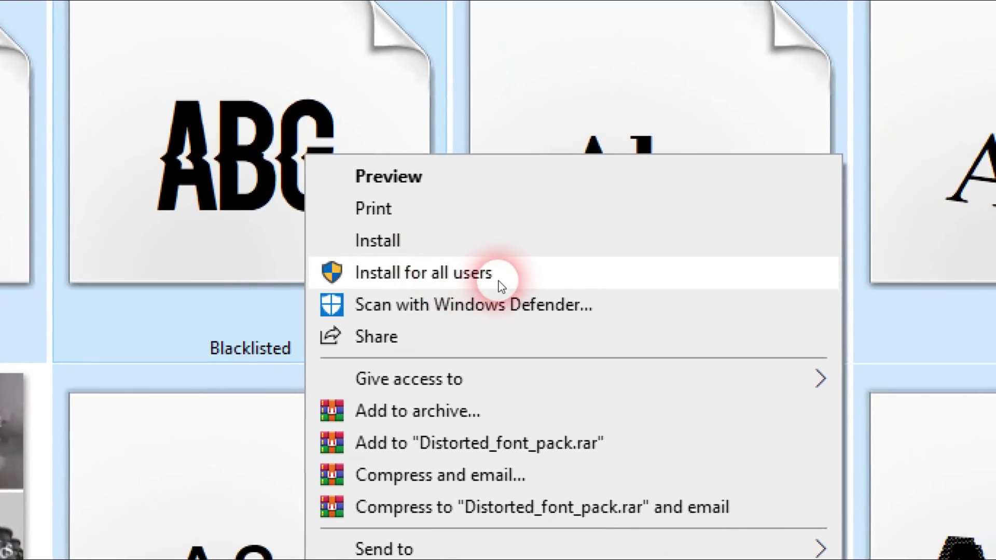
left_click(498, 283)
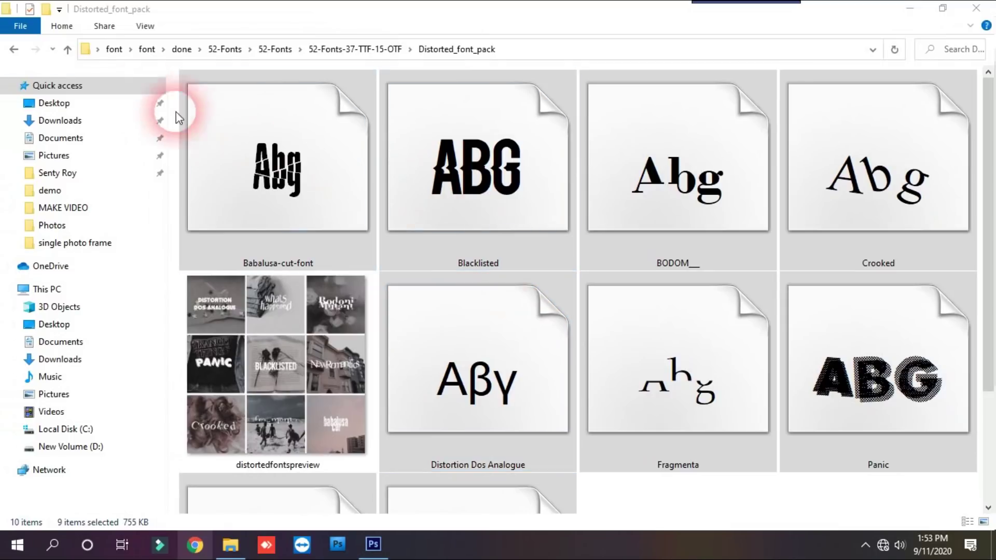
Go back to the font pack folders, open Happy_1k_watcher_s_pack, and display its fonts as extra large icons.
left_click(67, 50)
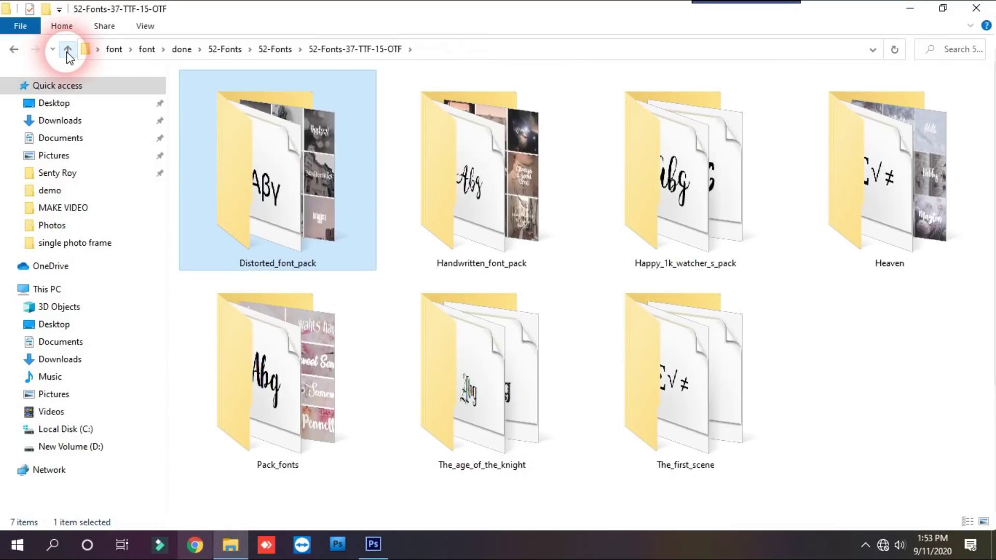
double_click(658, 136)
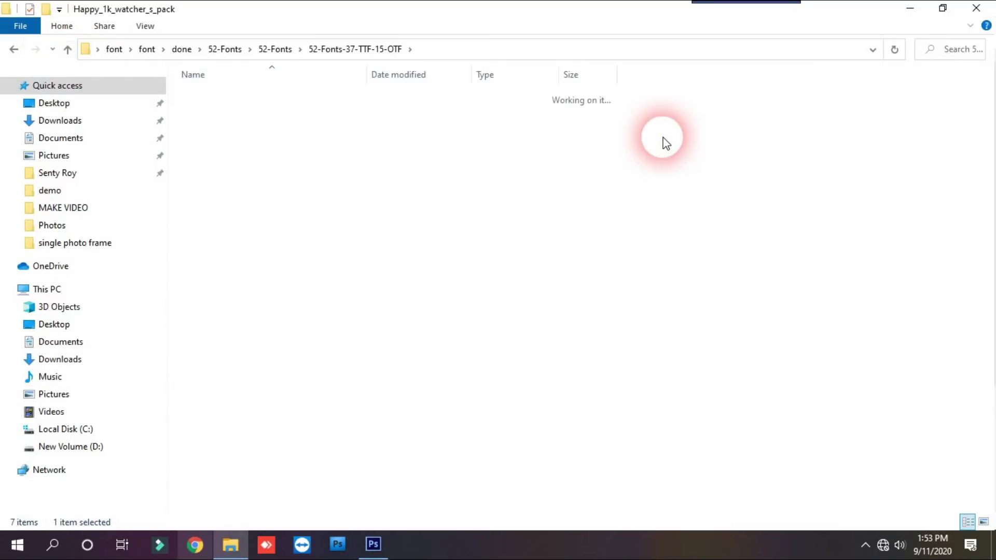
right_click(436, 246)
mouse_move(591, 257)
left_click(638, 257)
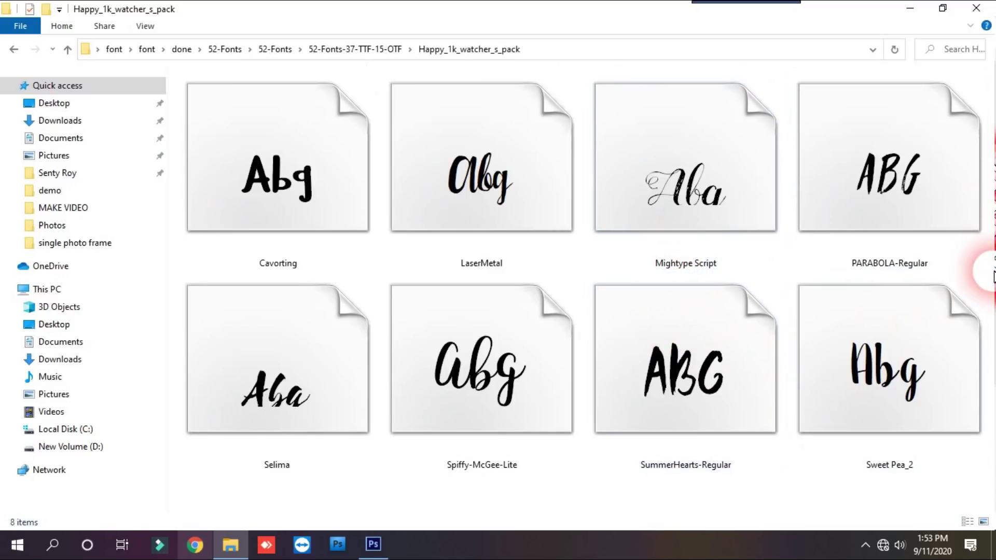
Install all fonts in the Happy_1k_watcher_s_pack folder for all users.
key("ctrl+a")
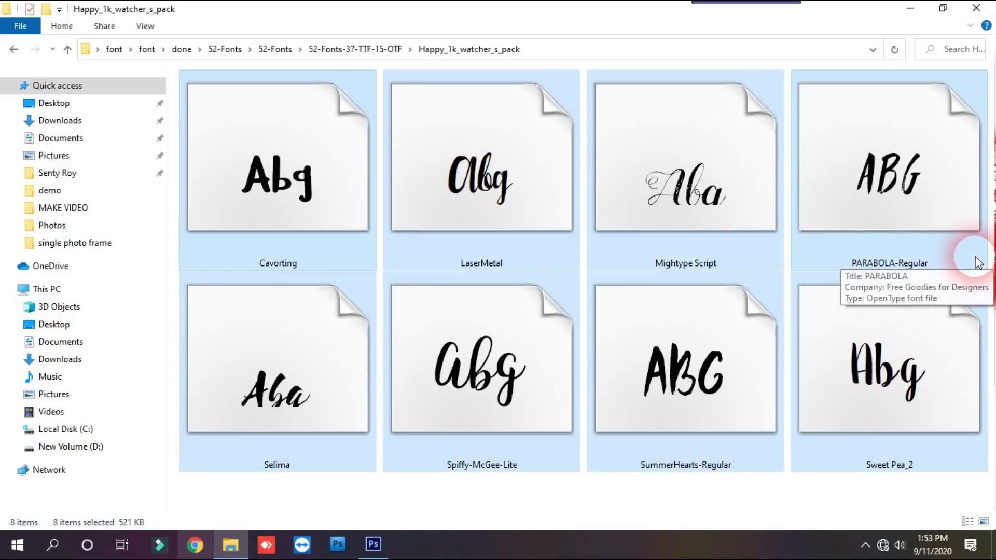
right_click(512, 180)
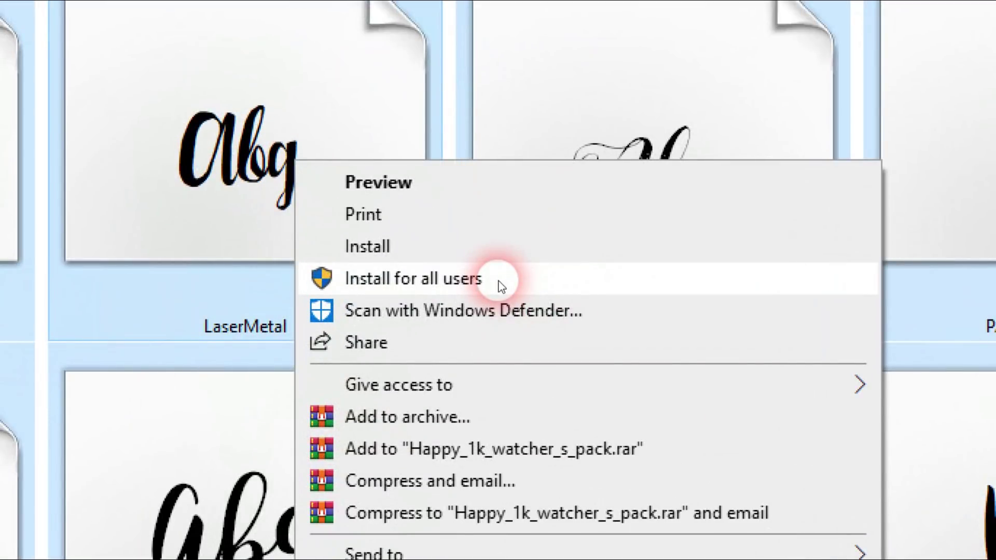
left_click(501, 287)
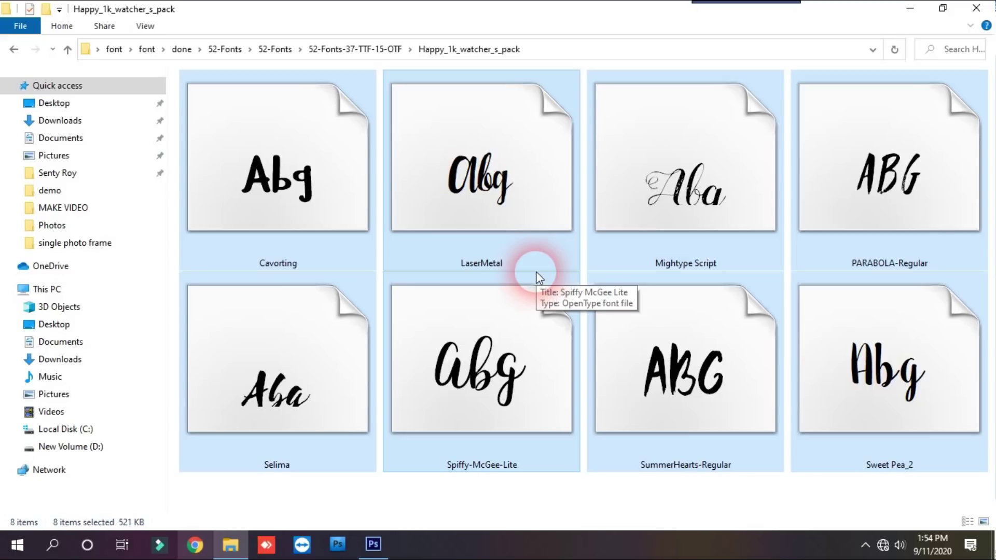
Return to the done folder and look over the 64-Fonts, 2020 IN LOVE bundel and Handwritten-Script_Font_Bundle archives.
left_click(67, 50)
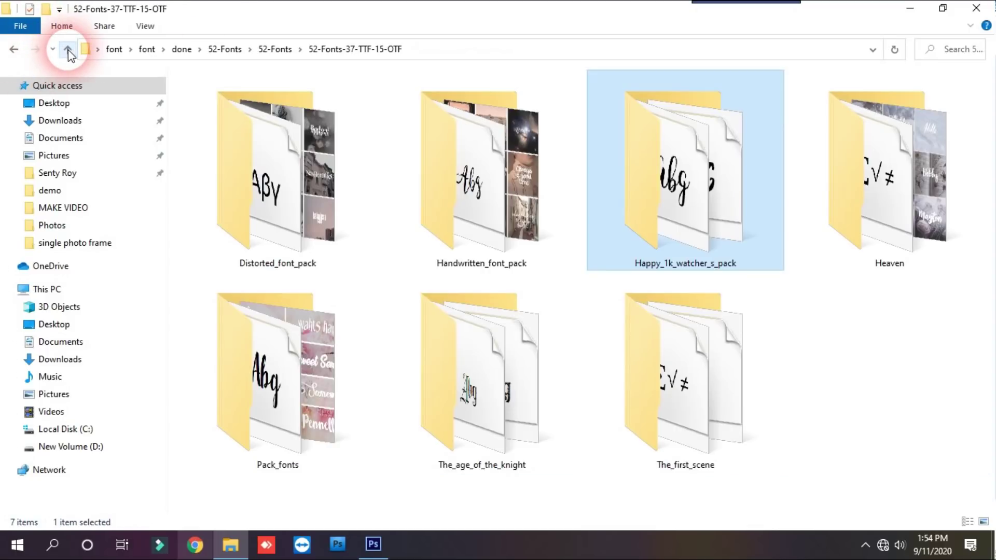
left_click(988, 480)
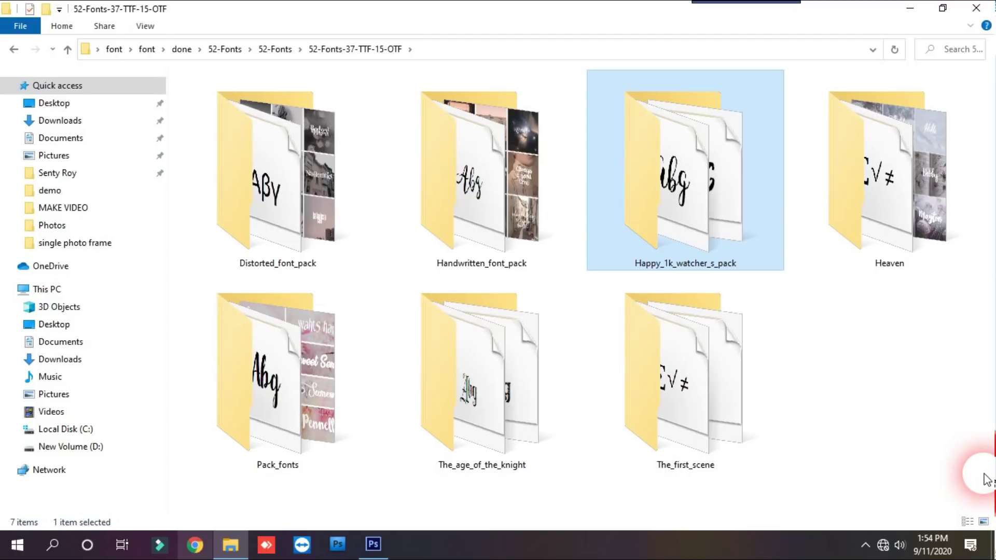
left_click(68, 49)
left_click(68, 50)
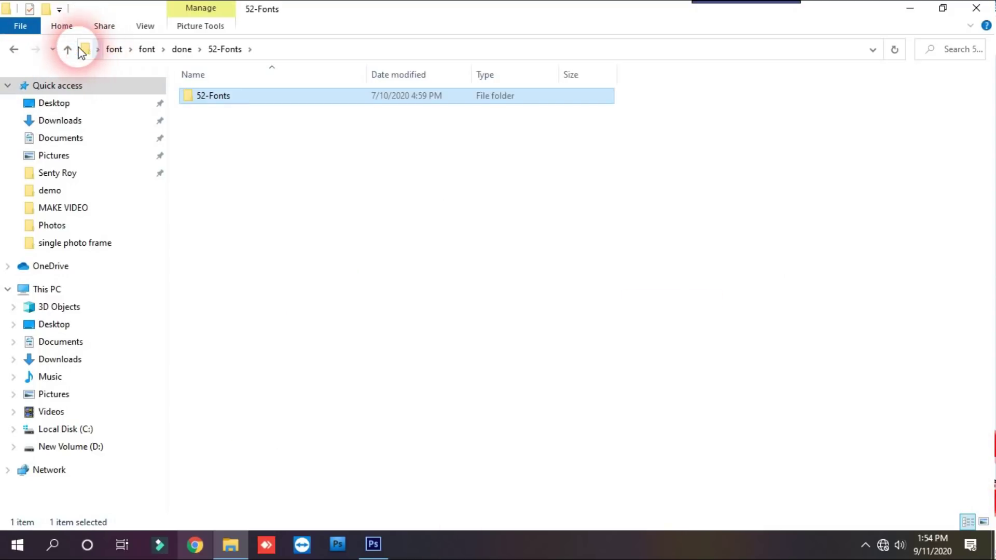
left_click(70, 50)
left_click(696, 204)
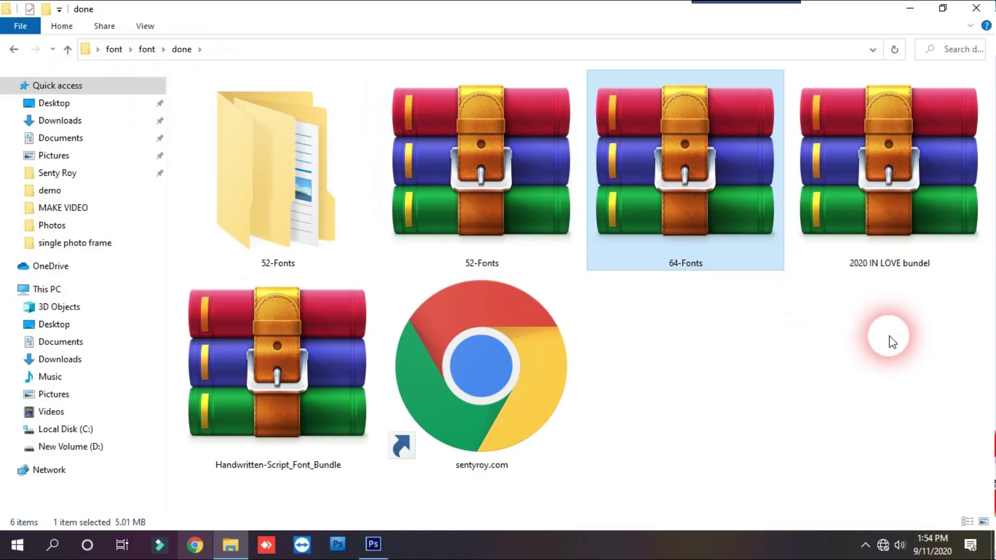
left_click(891, 193)
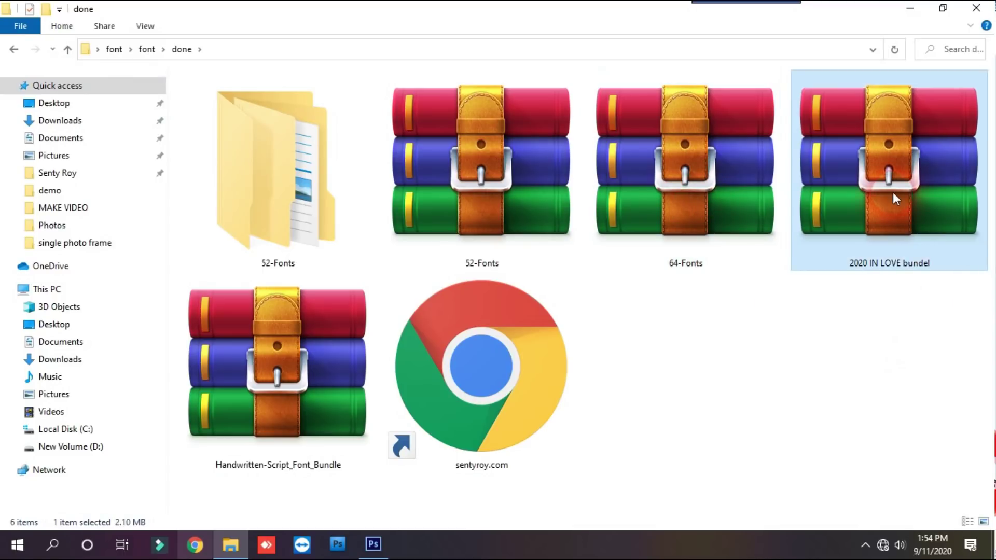
left_click(334, 390)
left_click(802, 400)
Revisit the extracted 52-Fonts folder and its inner folder, and go back up to the inner font folder.
key("alt+Right")
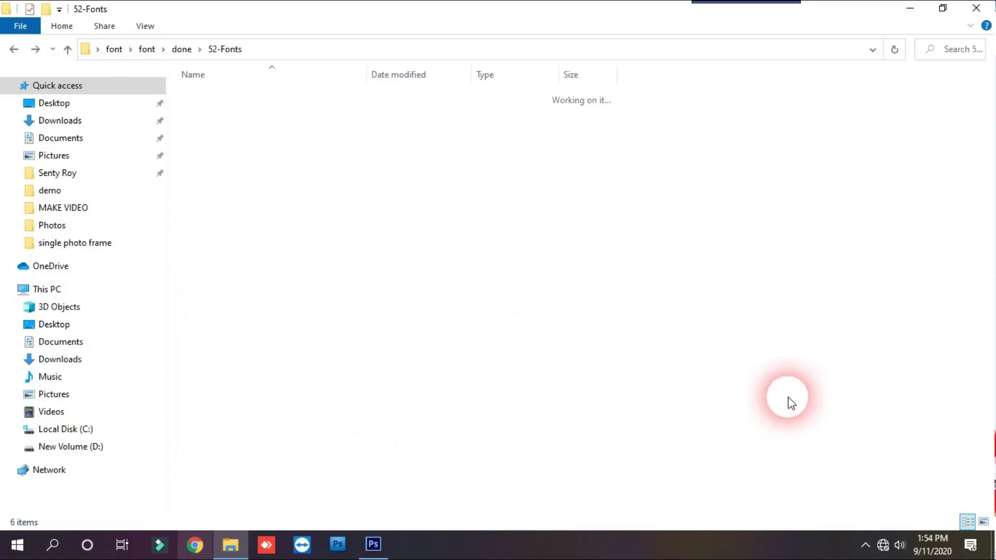
key("alt+Right")
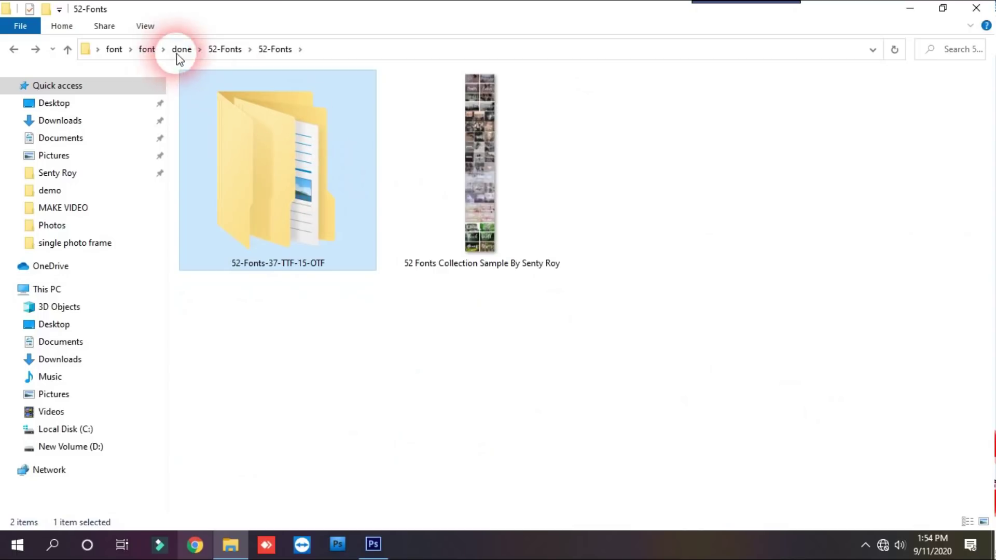
key("alt+Left")
key("alt+Left")
key("alt+Left")
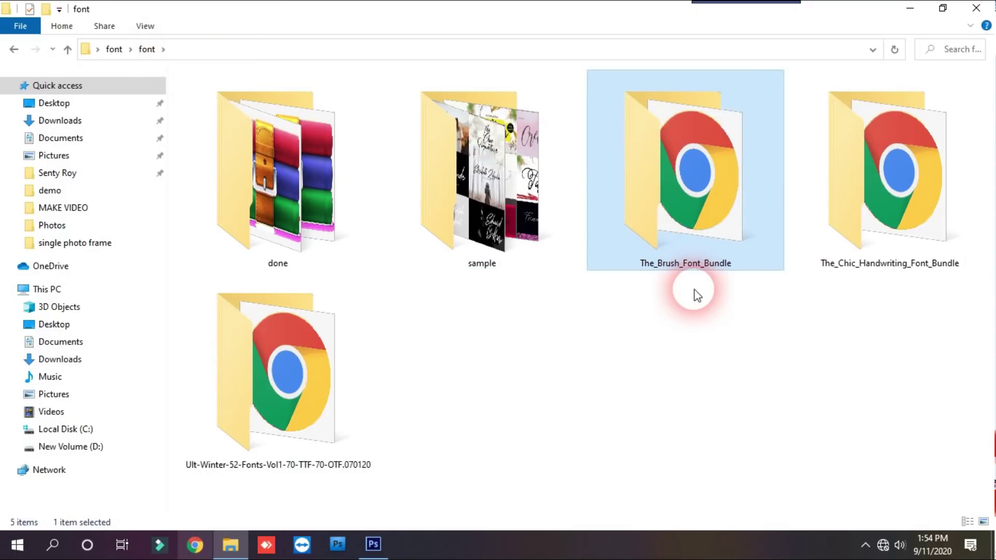
Open the The_Brush_Font_Bundle folder and display its contents as extra large icons.
key("Return")
right_click(330, 242)
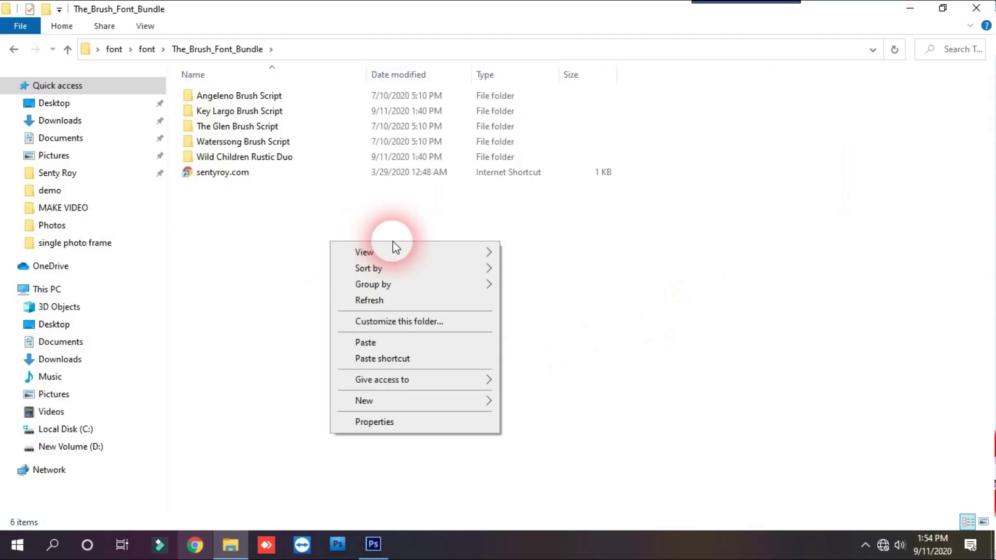
mouse_move(425, 254)
left_click(552, 254)
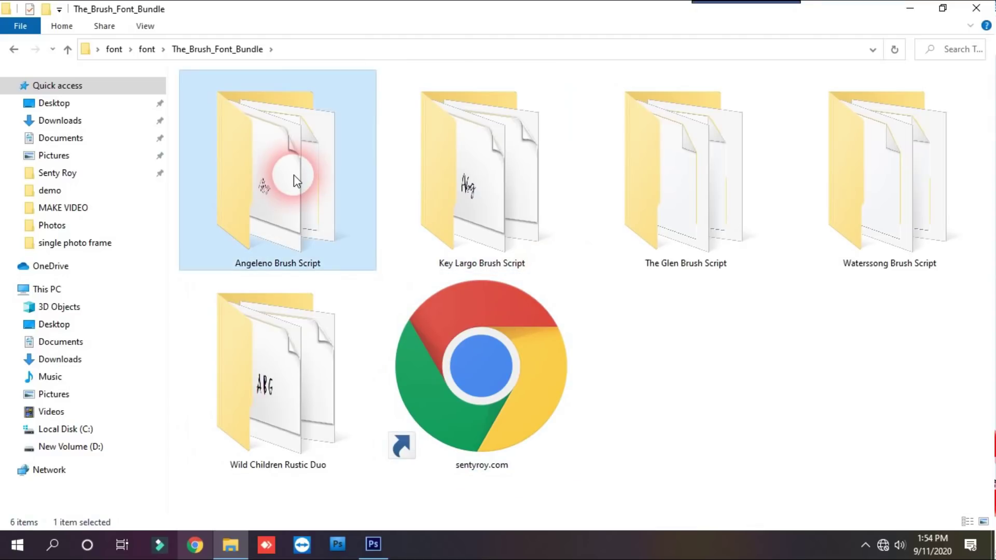
Open the Angeleno Brush Script folder and display its font files as extra large icons.
double_click(293, 176)
right_click(307, 269)
mouse_move(367, 285)
left_click(539, 281)
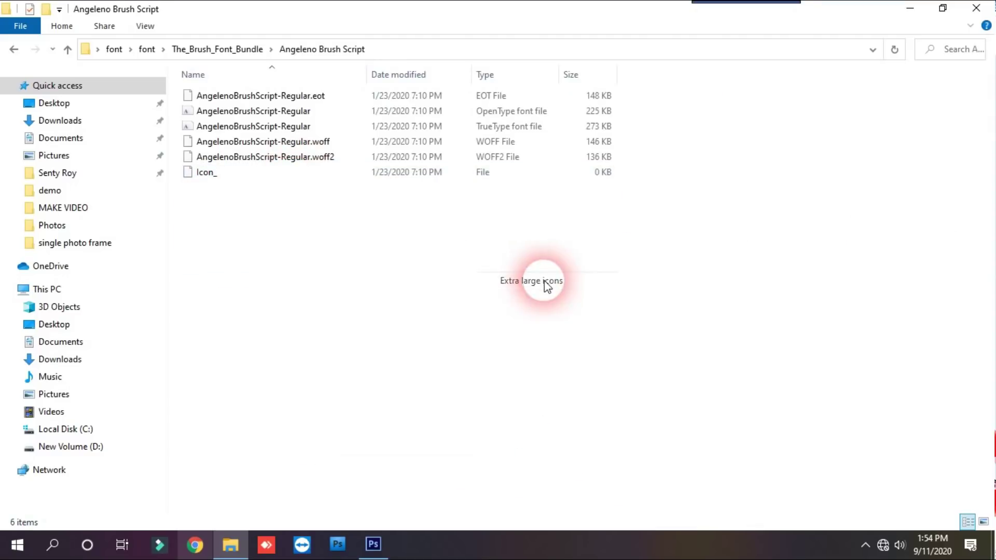
Return to the inner font folder, open Ult-Winter-52-Fonts-Vol1-70-TTF-70-OTF.070120, and display its contents as extra large icons.
key("alt+Left")
key("alt+Left")
left_click(260, 390)
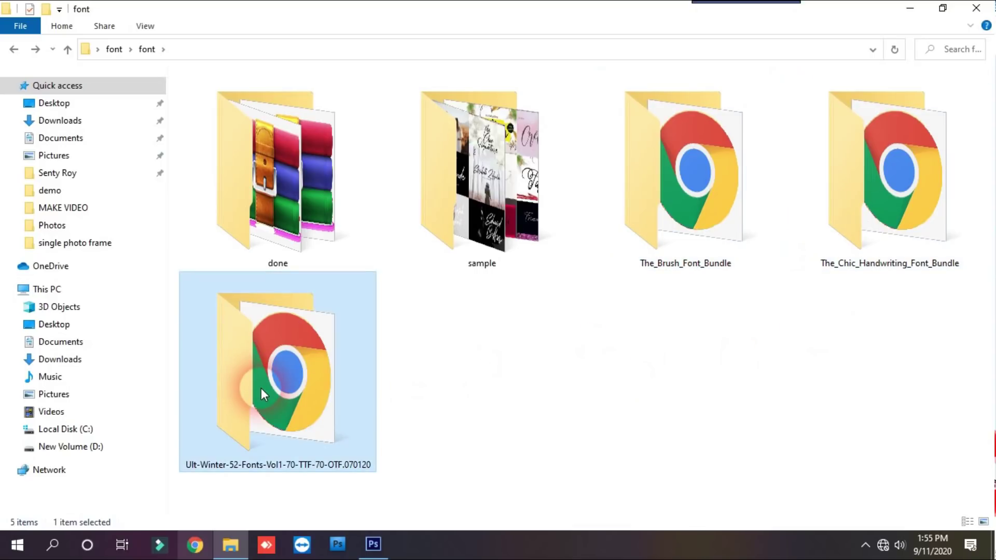
double_click(261, 390)
right_click(309, 246)
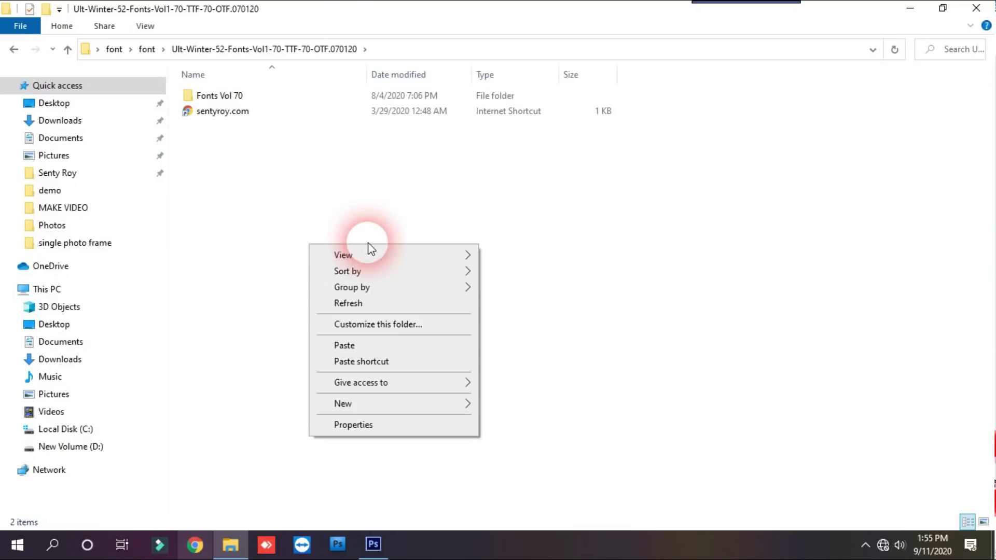
mouse_move(428, 258)
left_click(521, 255)
Open the Fonts Vol 70 folder and its main folder, and look through the font files as extra large icons.
left_click(318, 207)
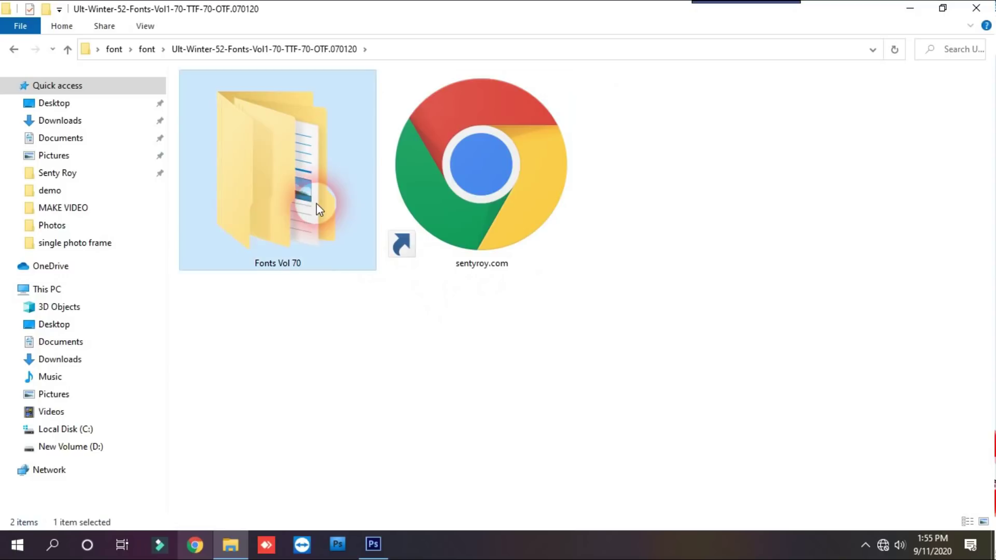
double_click(318, 206)
double_click(262, 97)
right_click(745, 266)
mouse_move(882, 269)
left_click(707, 269)
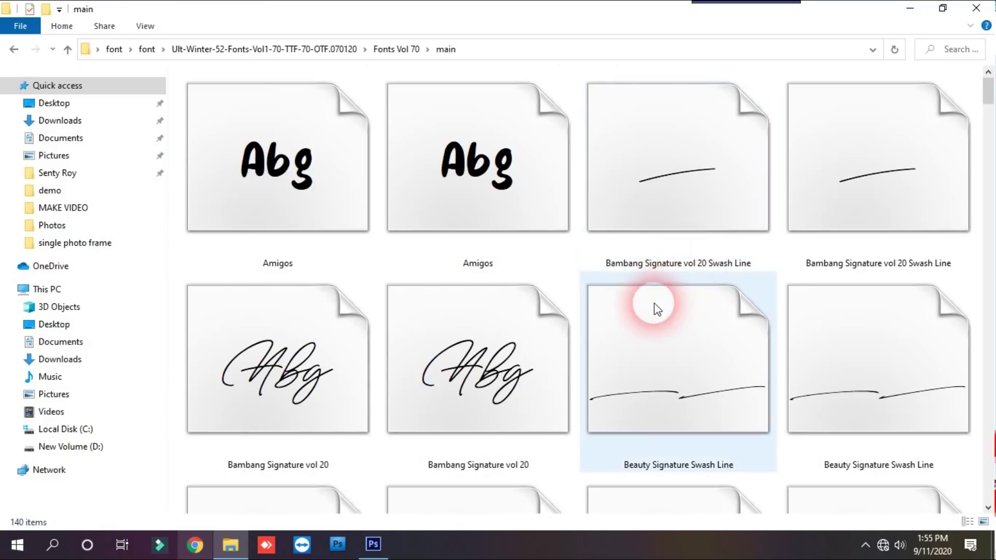
left_click_drag(988, 92, 991, 383)
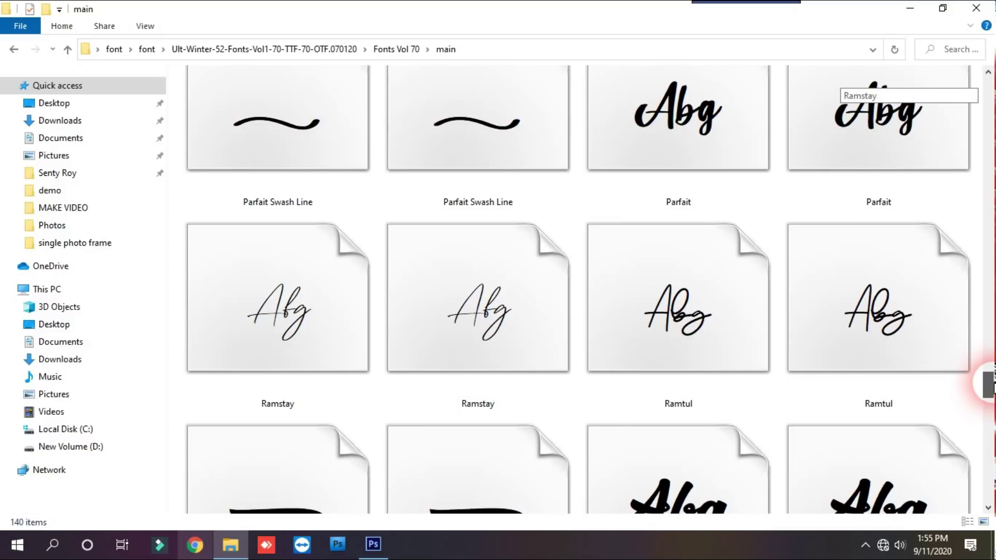
left_click_drag(991, 384, 991, 485)
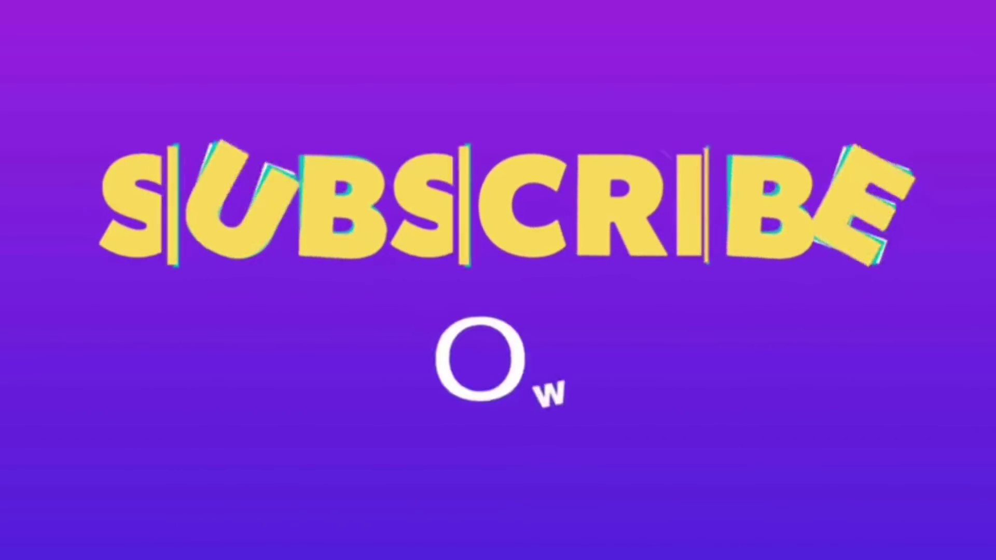